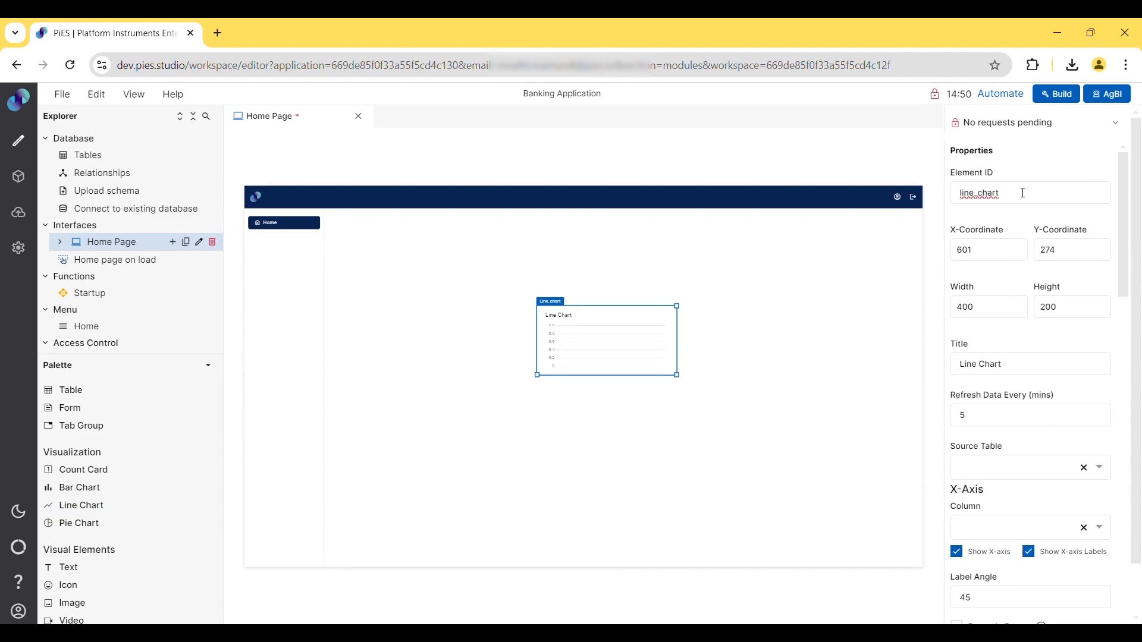
- Rename the chart's element ID to line_chart_1 and set its X and Y coordinates to 550 and 250
type("_1")
double_click(975, 251)
type("550")
key("Tab")
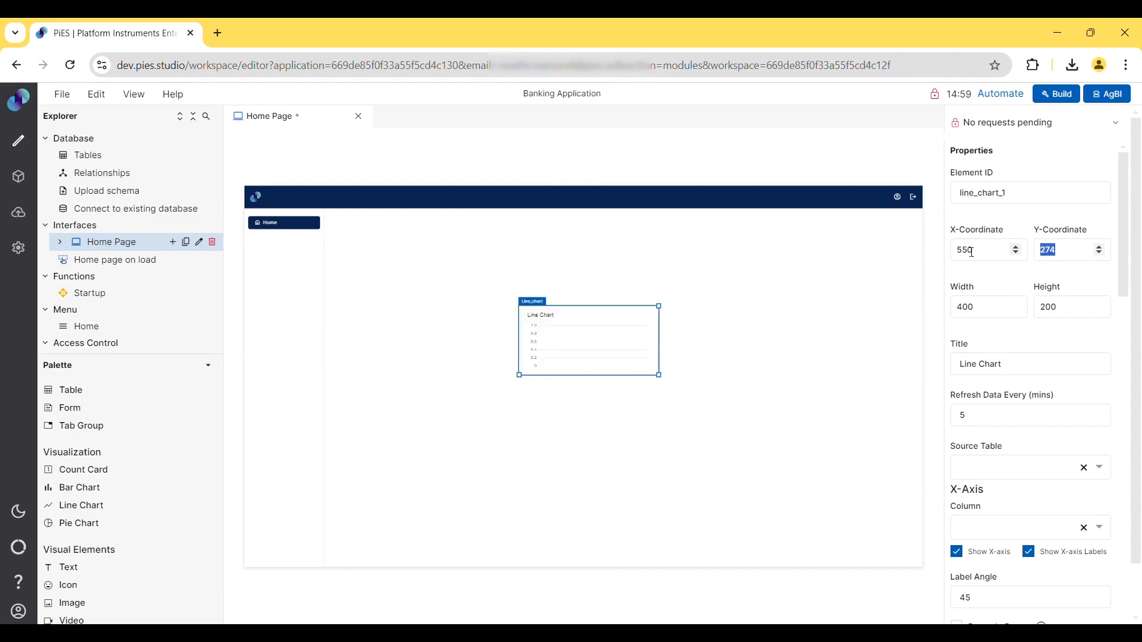
type("250")
key("Tab")
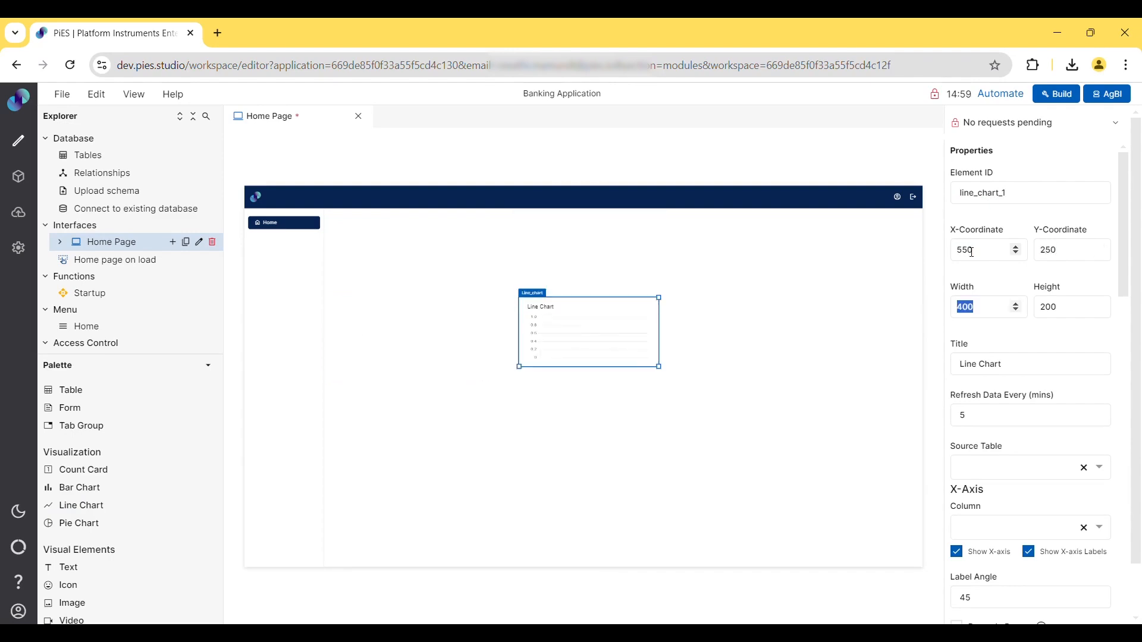
- Set the chart's width to 300 and height to 350
type("300")
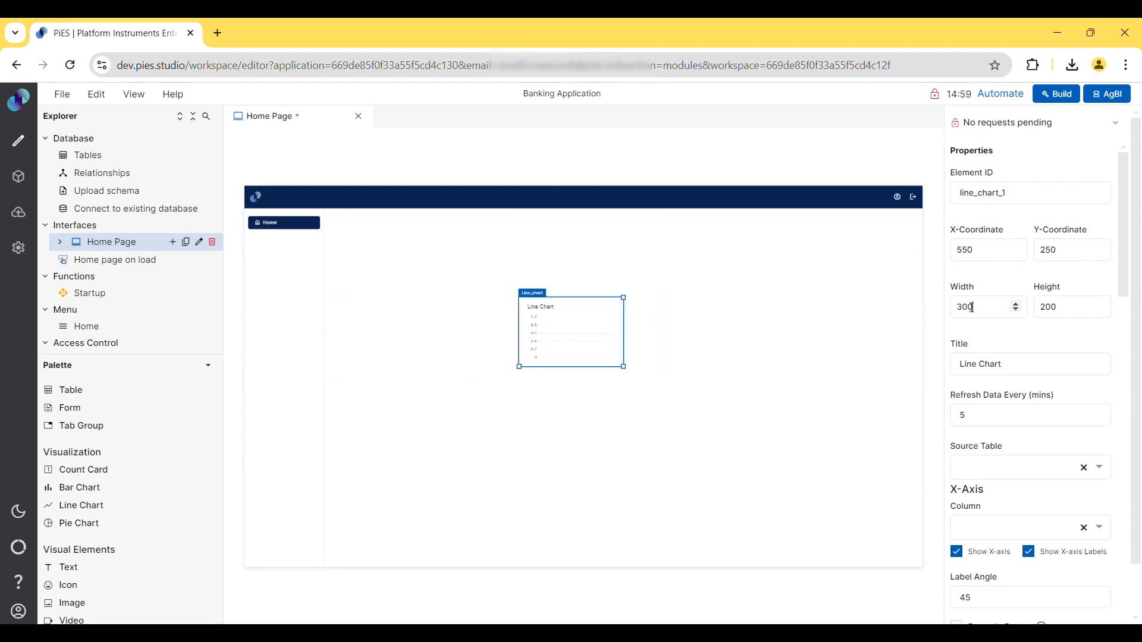
key("Tab")
type("3")
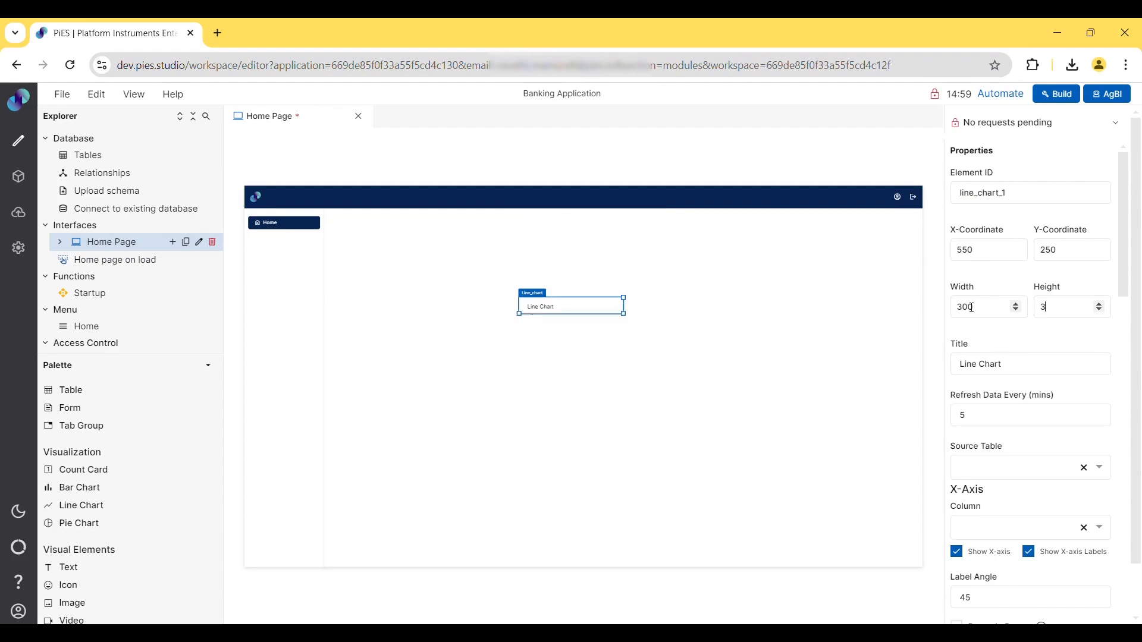
type("50")
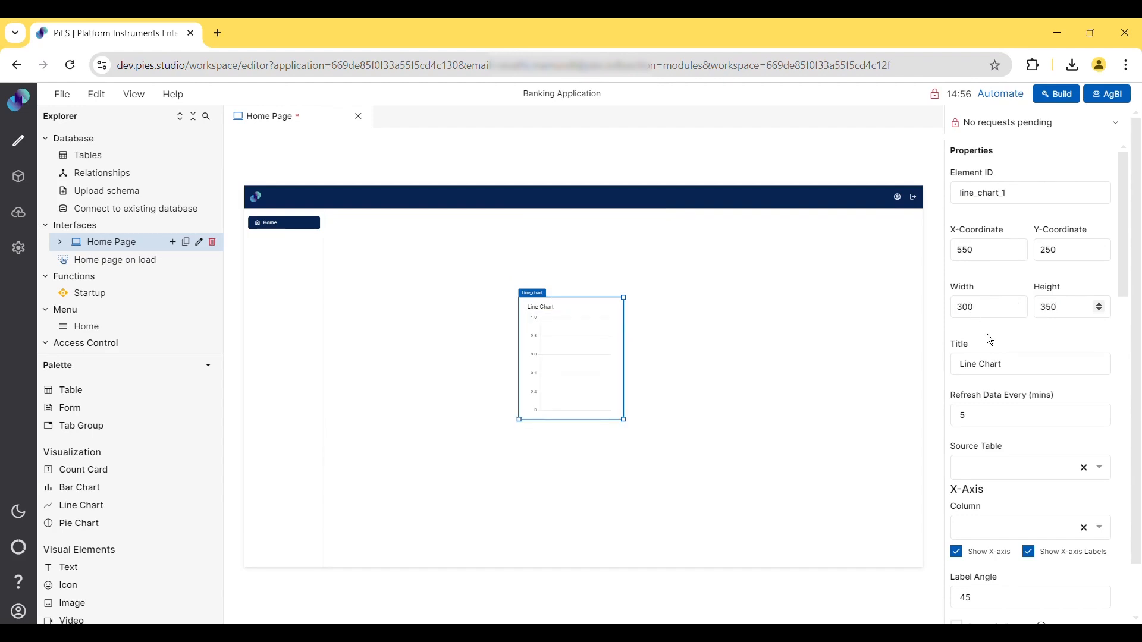
- Change the chart title to Alert Status
left_click(978, 366)
triple_click(984, 370)
type("Alert Status")
- Choose Alerts as the chart's source table
left_click(984, 414)
left_click(994, 469)
scroll(994, 538, "down", 5)
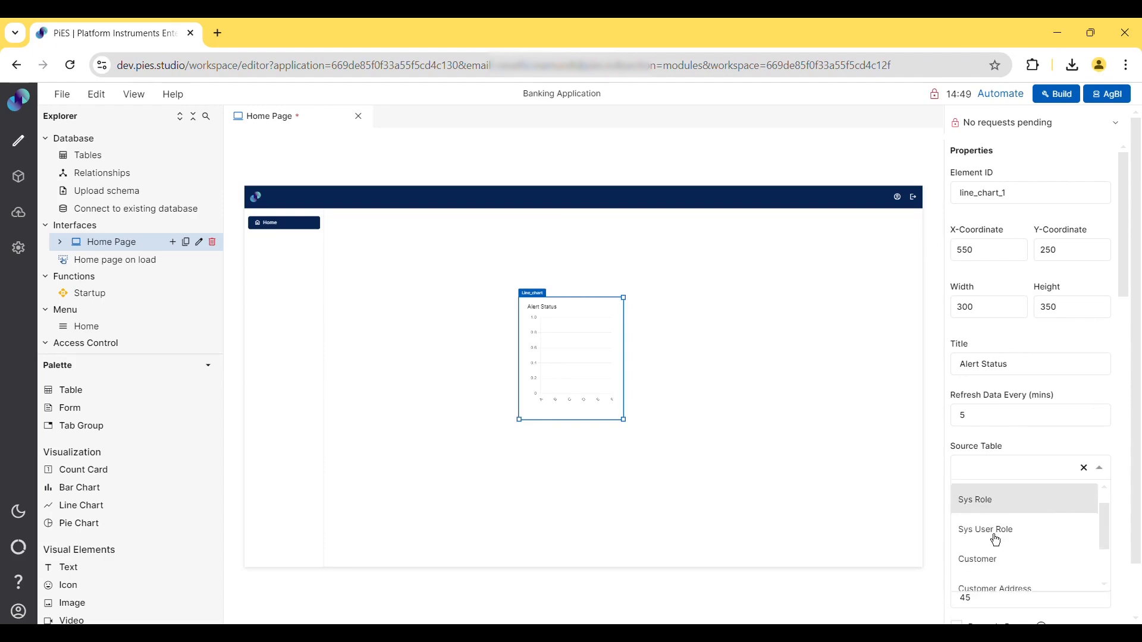
left_click(983, 550)
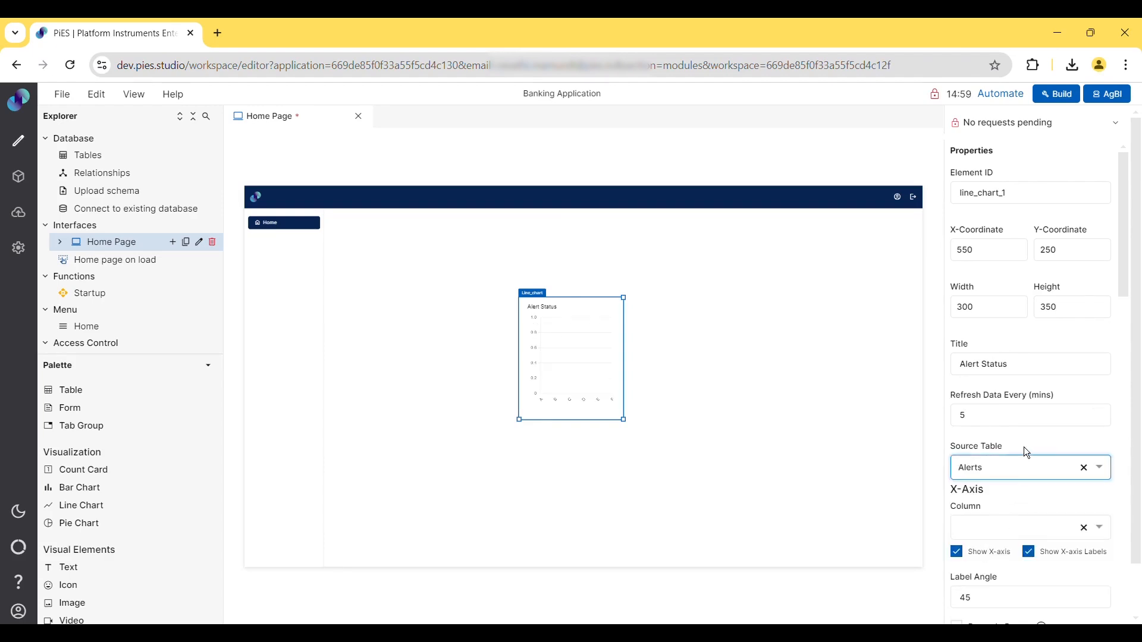
- Set the X-axis column to AId
left_click(998, 534)
scroll(993, 505, "down", 5)
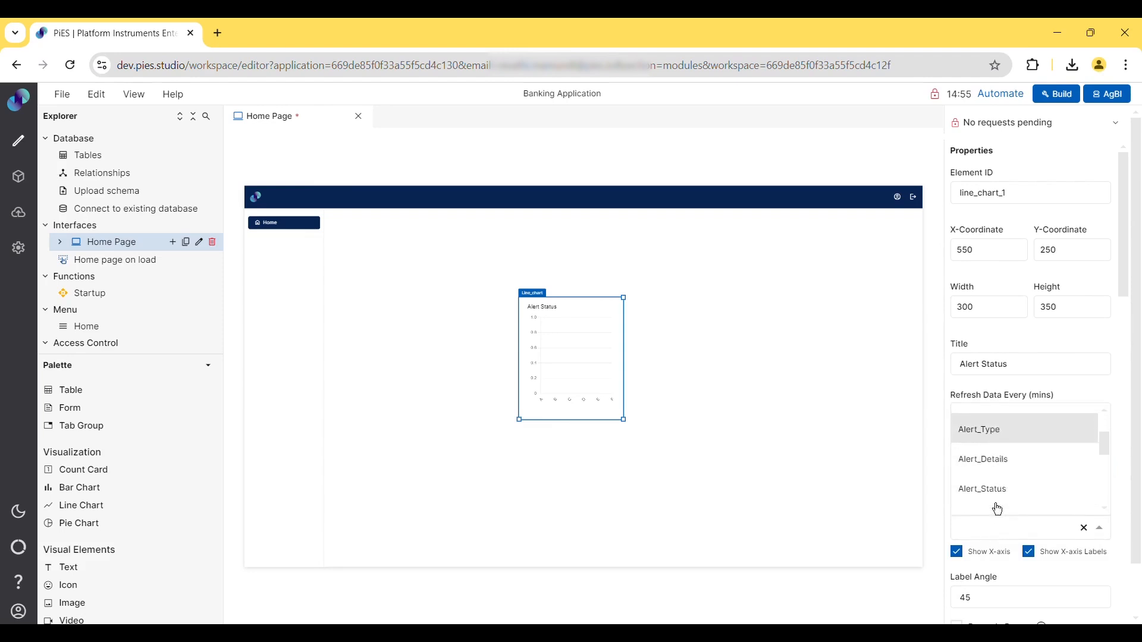
left_click(988, 434)
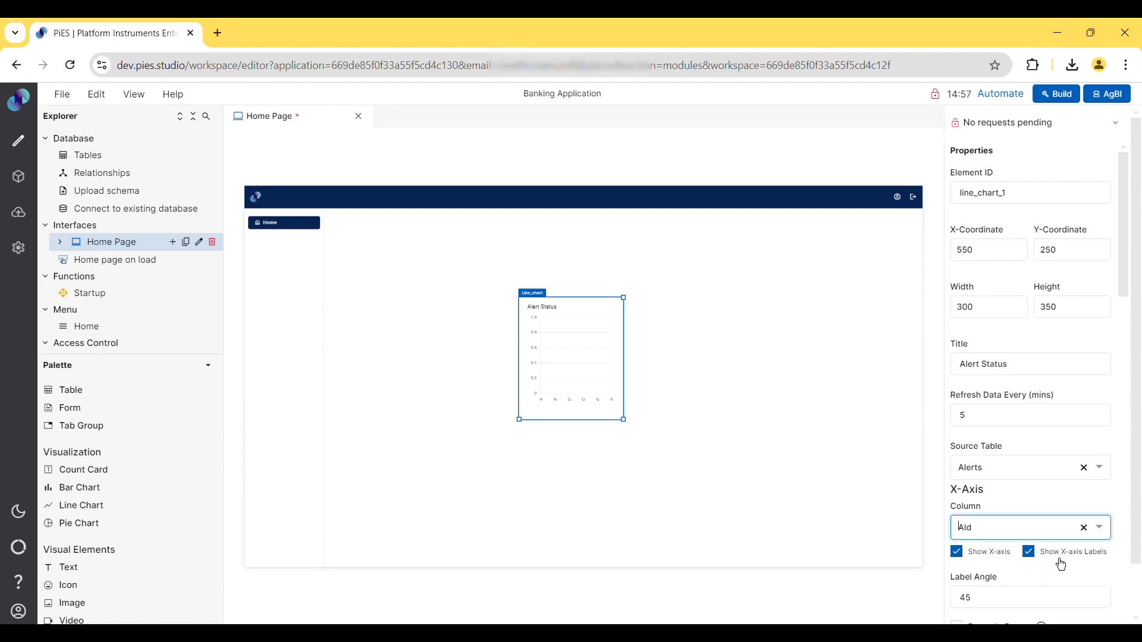
- Toggle the Show X-axis and Show X-axis Labels options off and back on
left_click(967, 558)
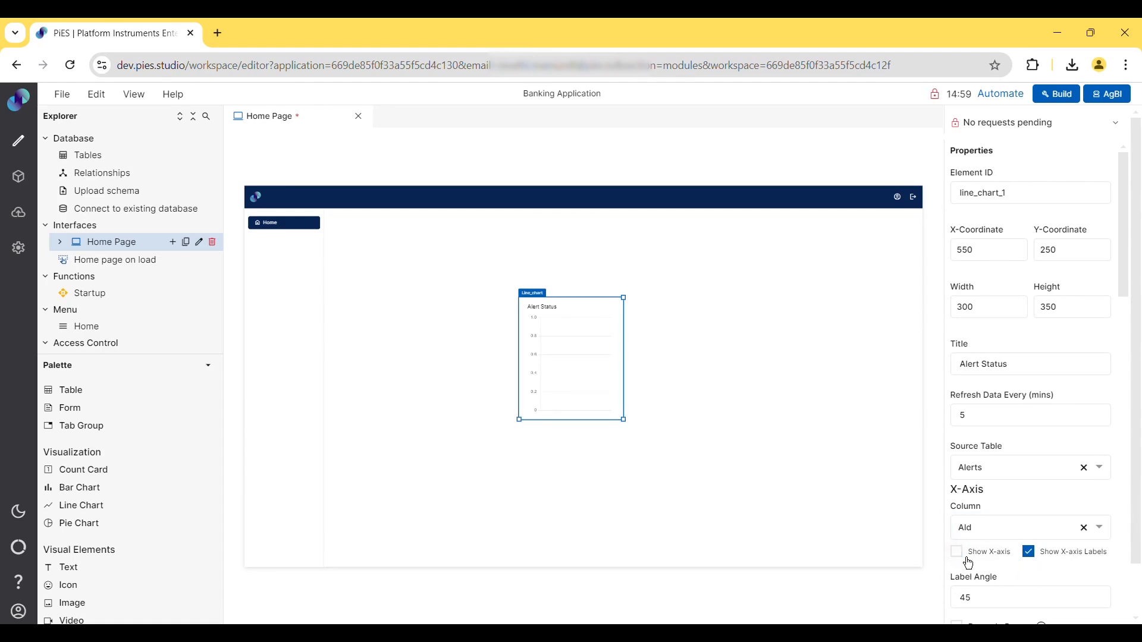
left_click(968, 559)
left_click(1037, 563)
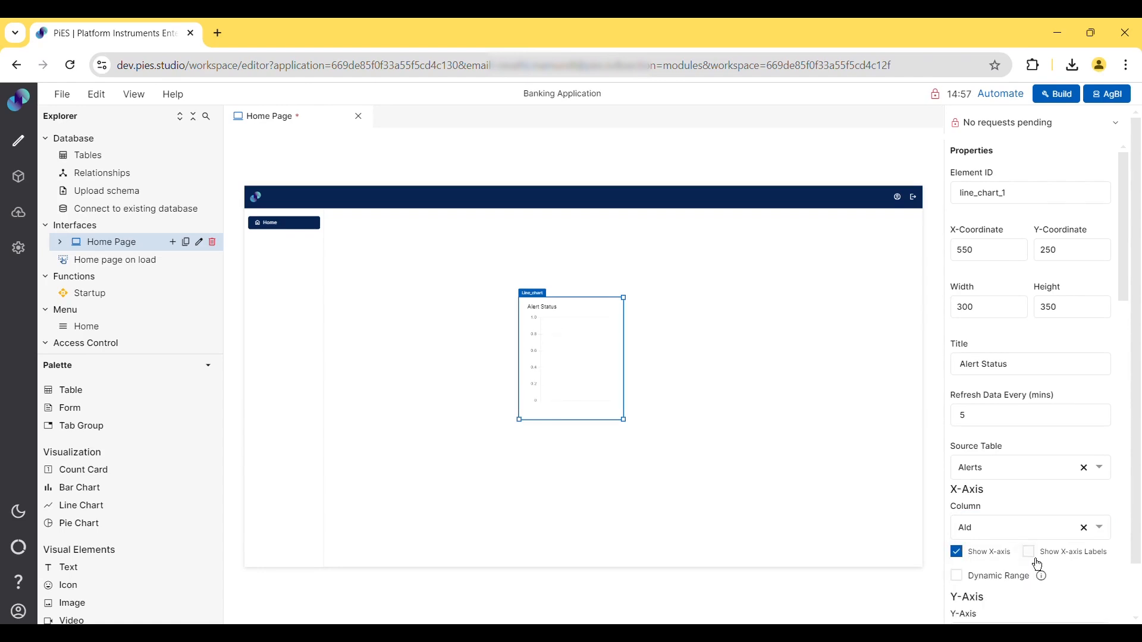
left_click(1034, 565)
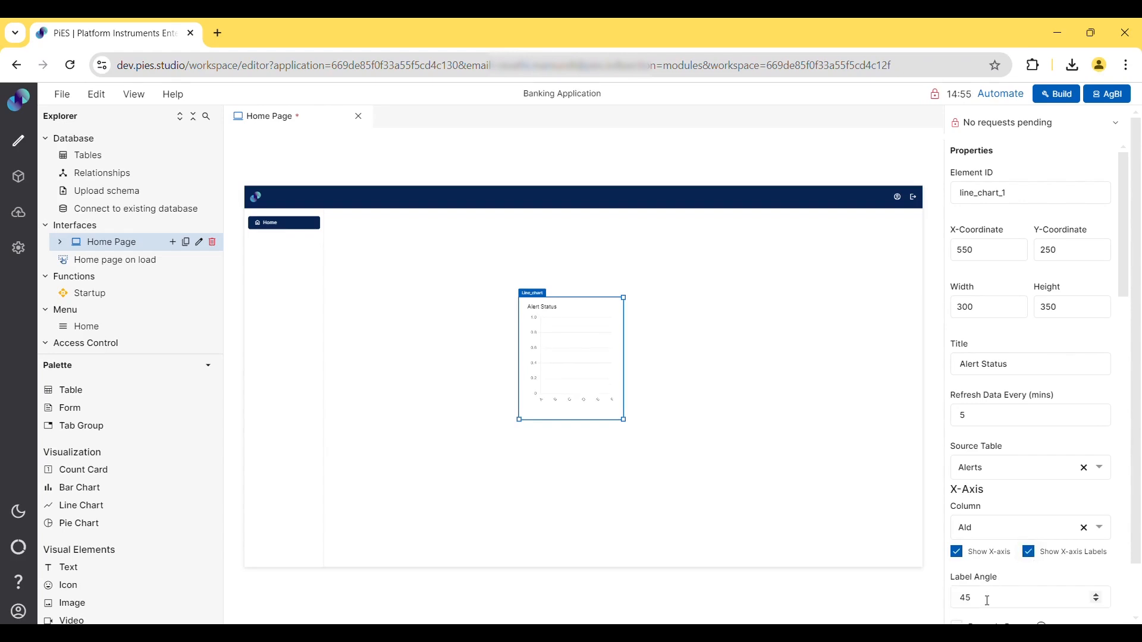
- Enable Dynamic Range and set the Y-axis column to Alert_Status
scroll(987, 600, "down", 7)
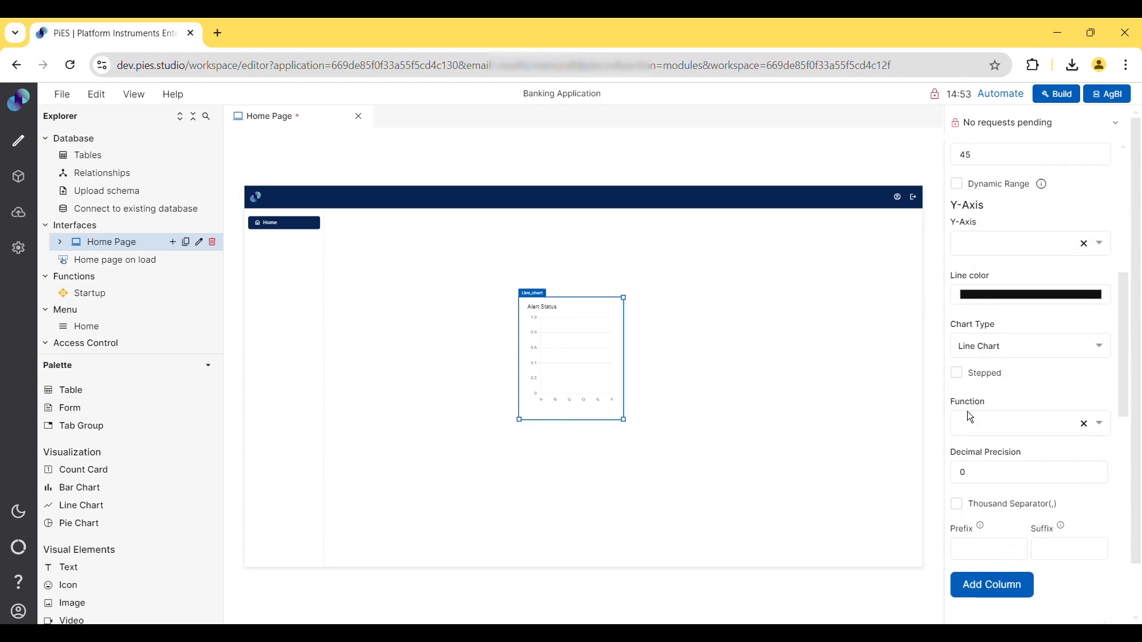
left_click(986, 195)
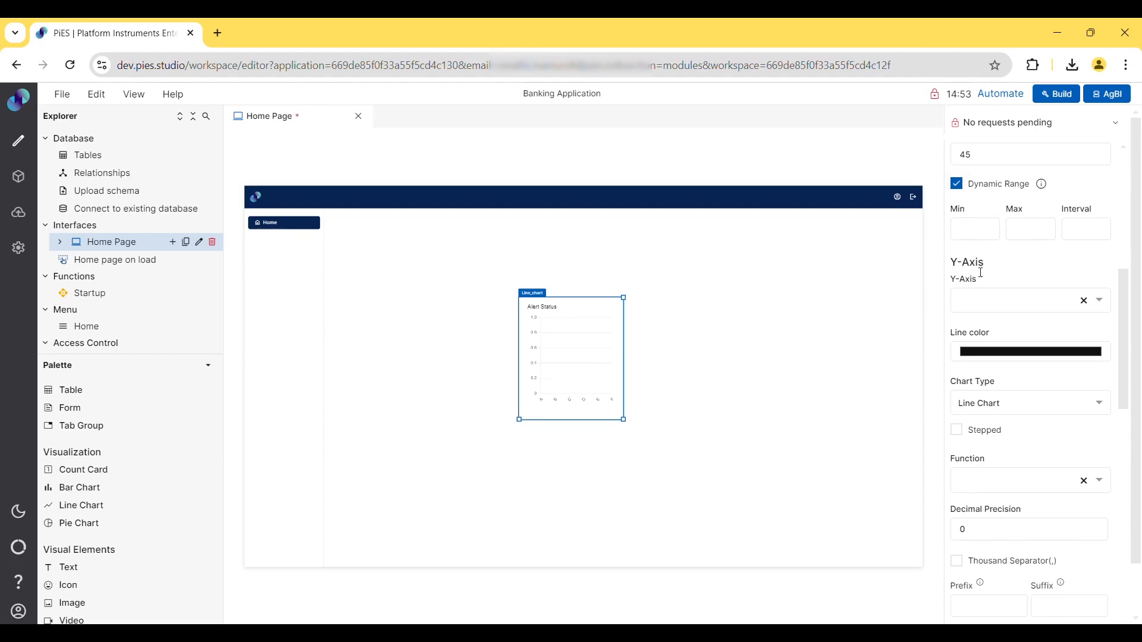
left_click(997, 307)
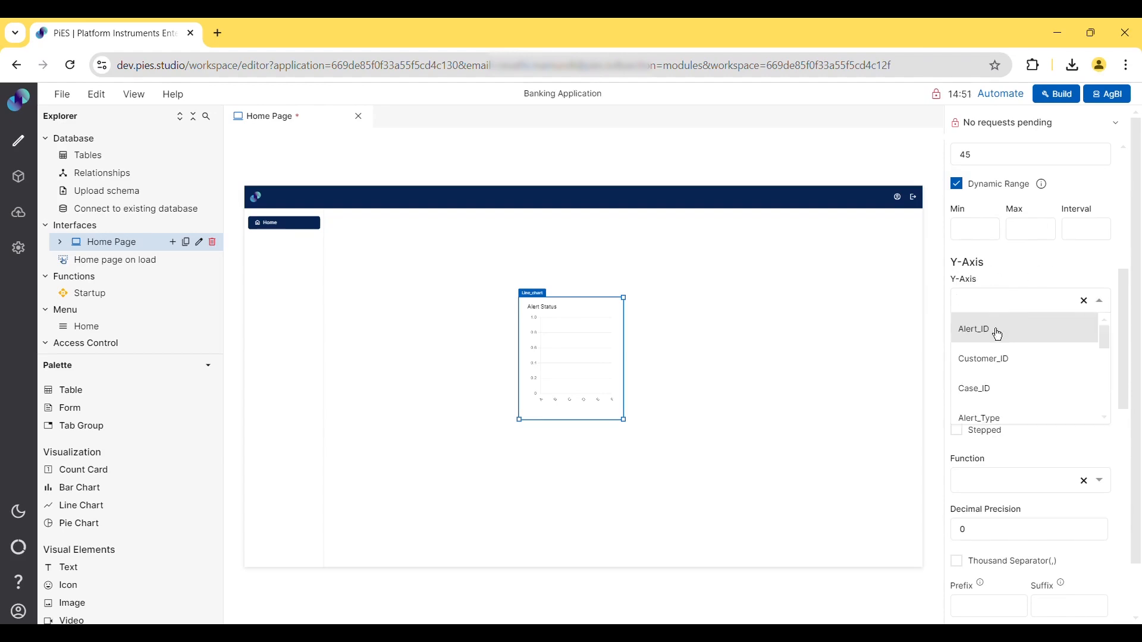
scroll(1003, 401, "down", 2)
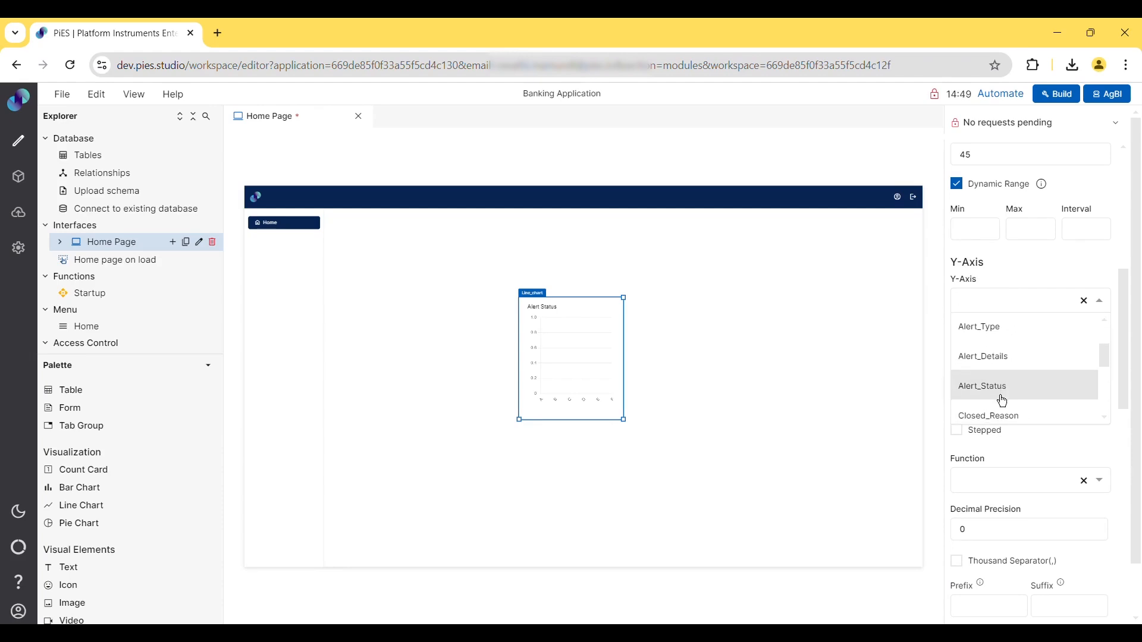
left_click(1001, 393)
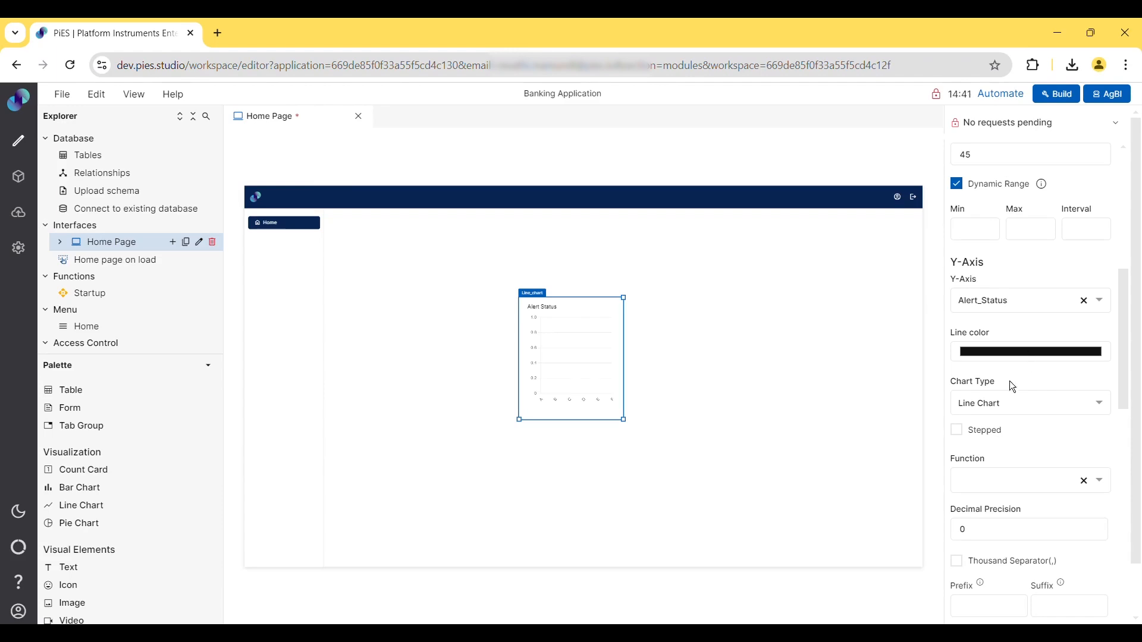
- Keep the chart type as Line Chart and set the Y-axis function to Count
left_click(1018, 410)
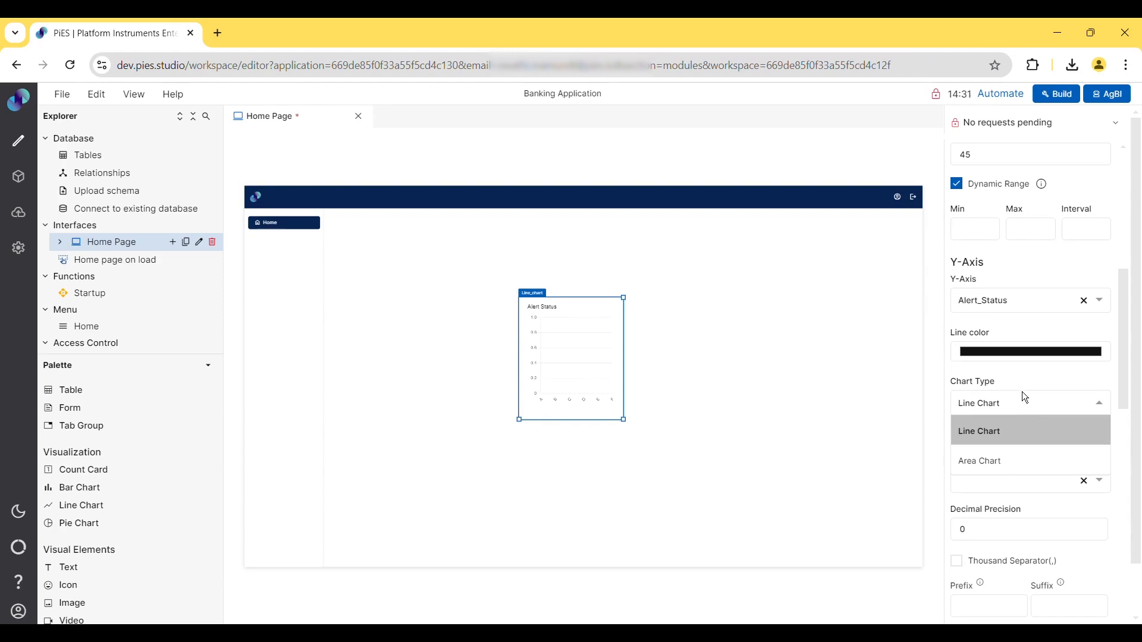
left_click(1022, 393)
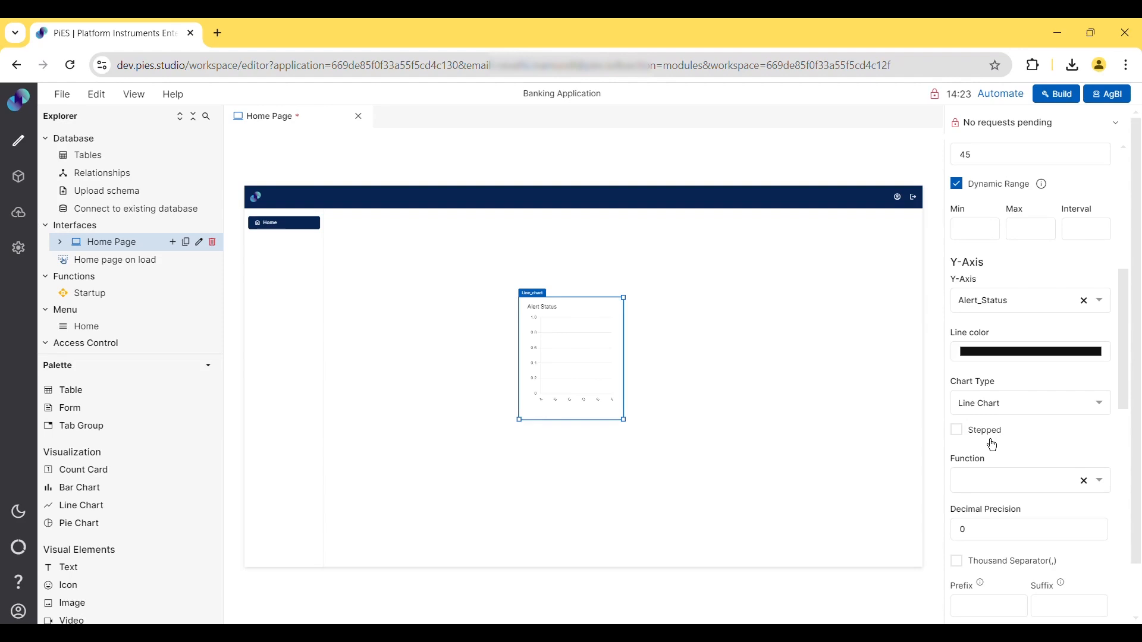
left_click(993, 489)
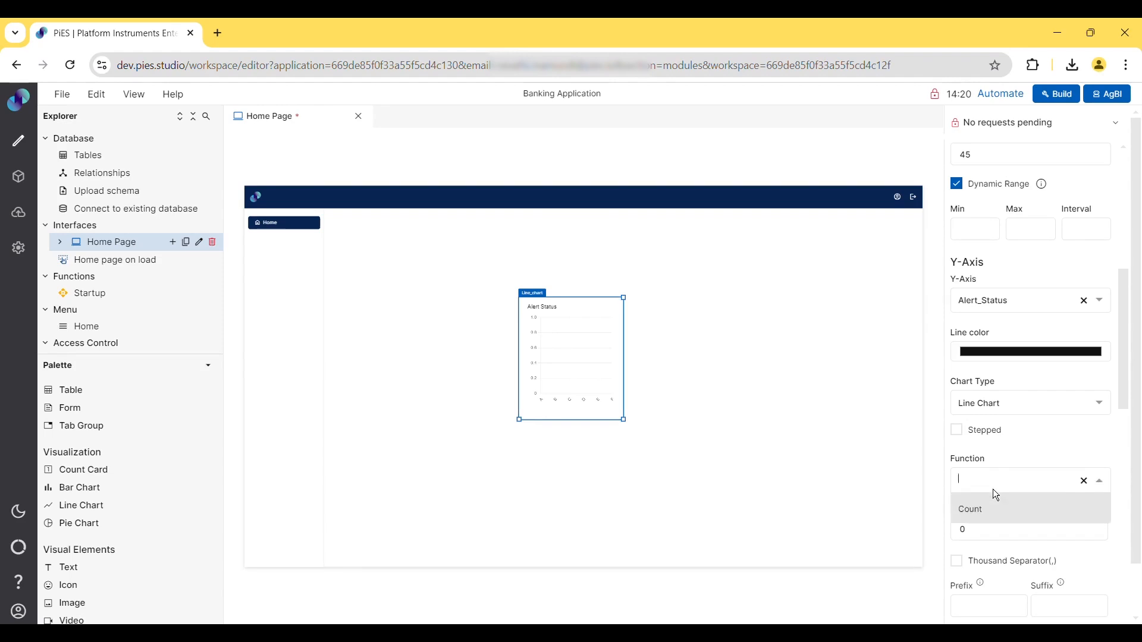
left_click(980, 519)
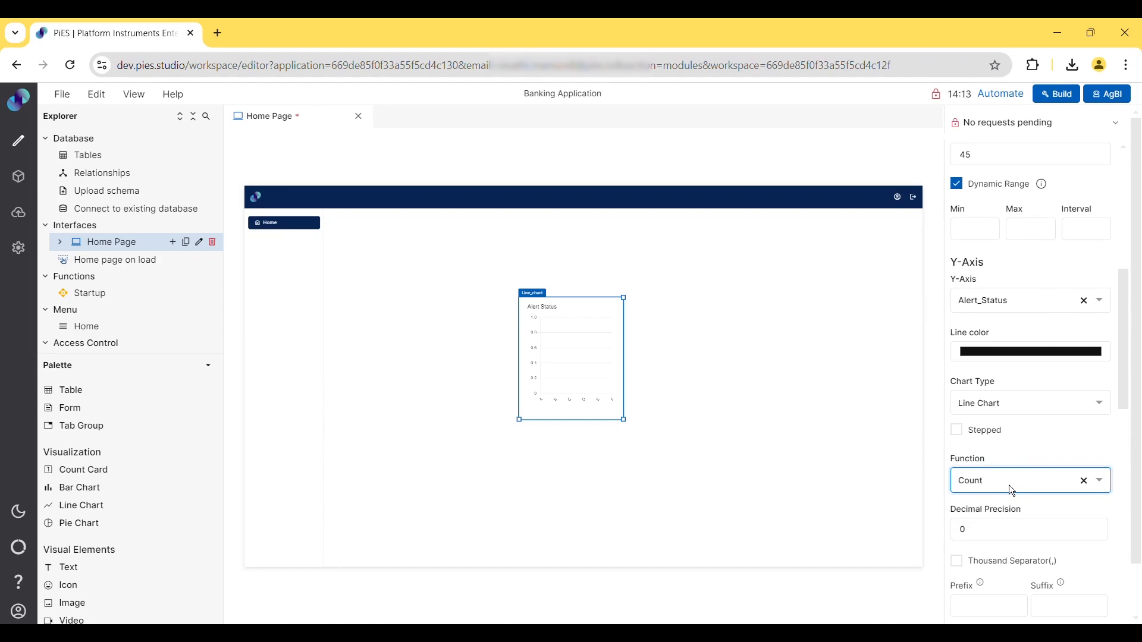
- Add the Alert_Status Count column to the chart's series
scroll(1008, 484, "down", 4)
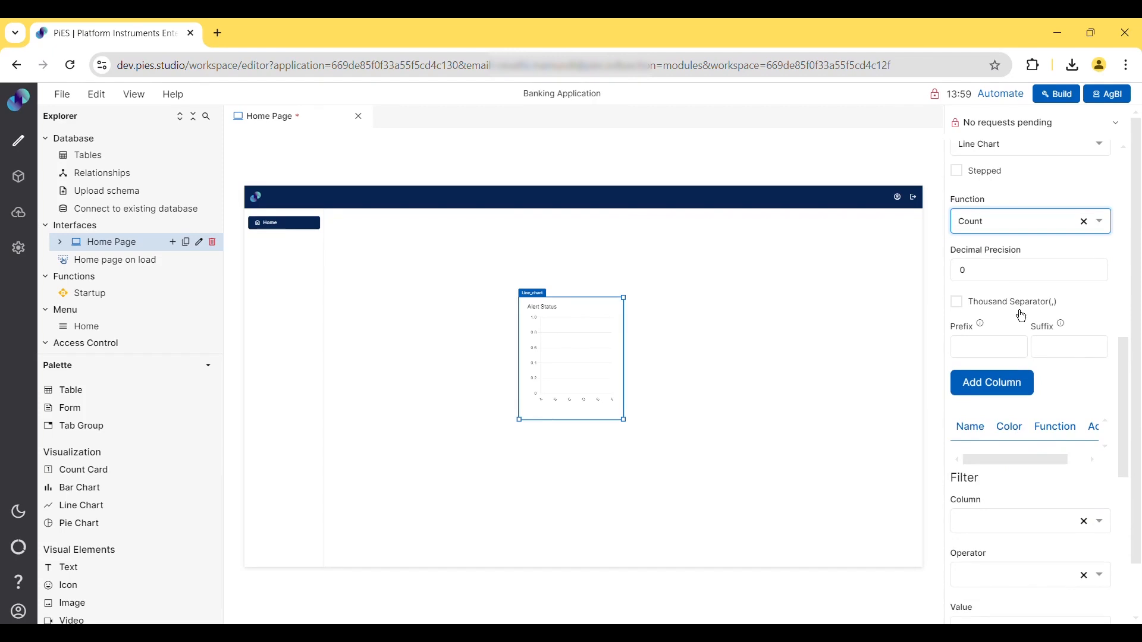
left_click(987, 344)
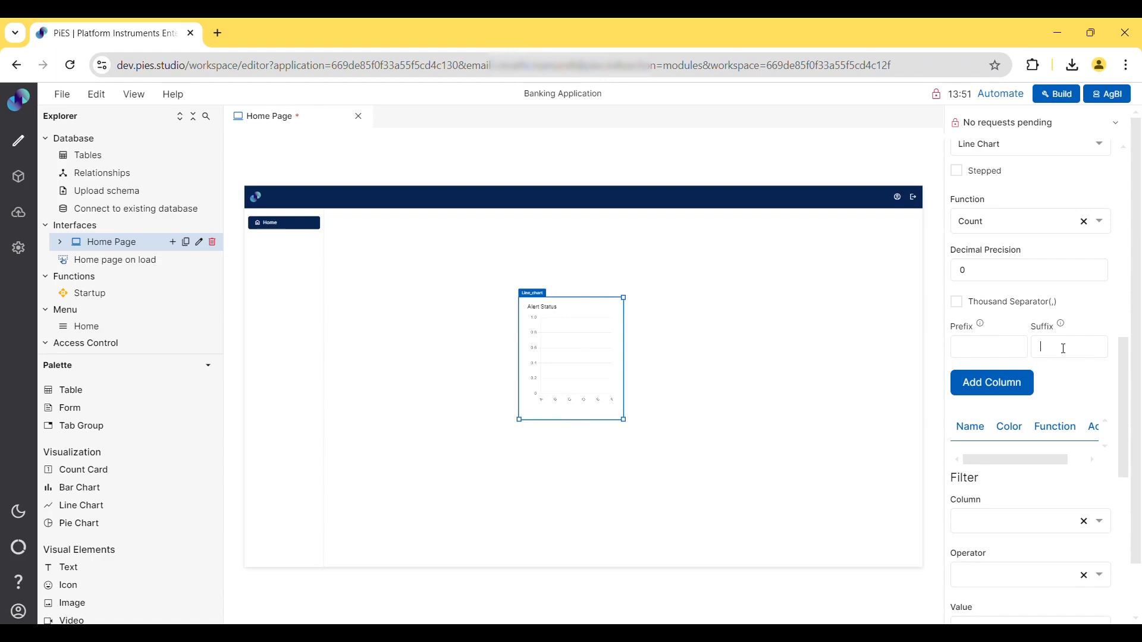
left_click(1003, 395)
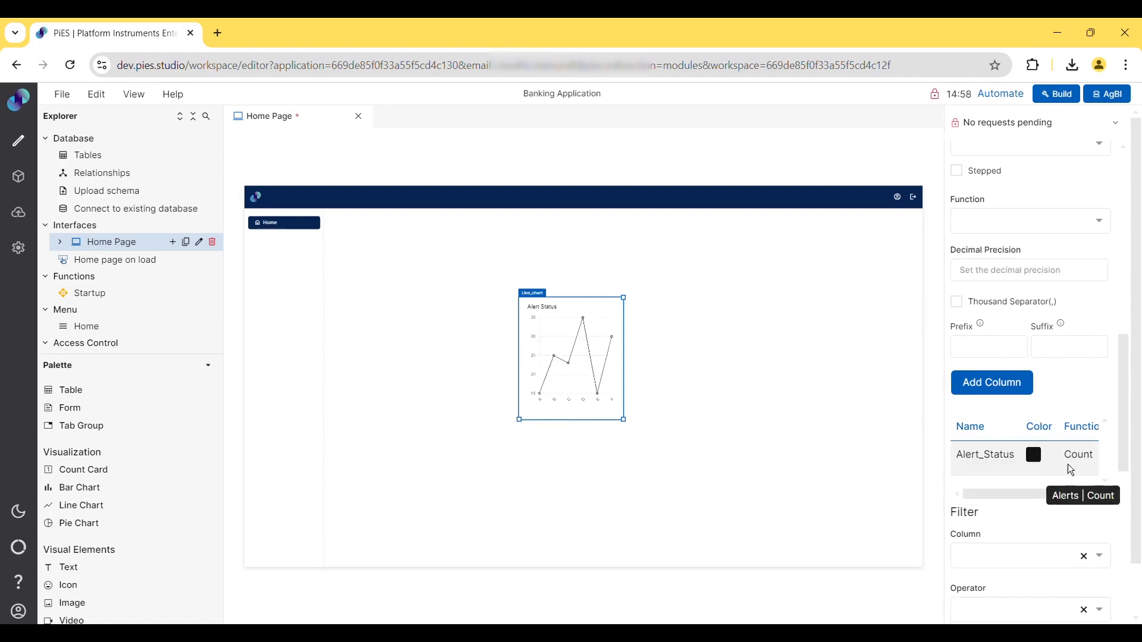
- Add a filter where Alert_Type contains Active
scroll(1065, 466, "right", 2)
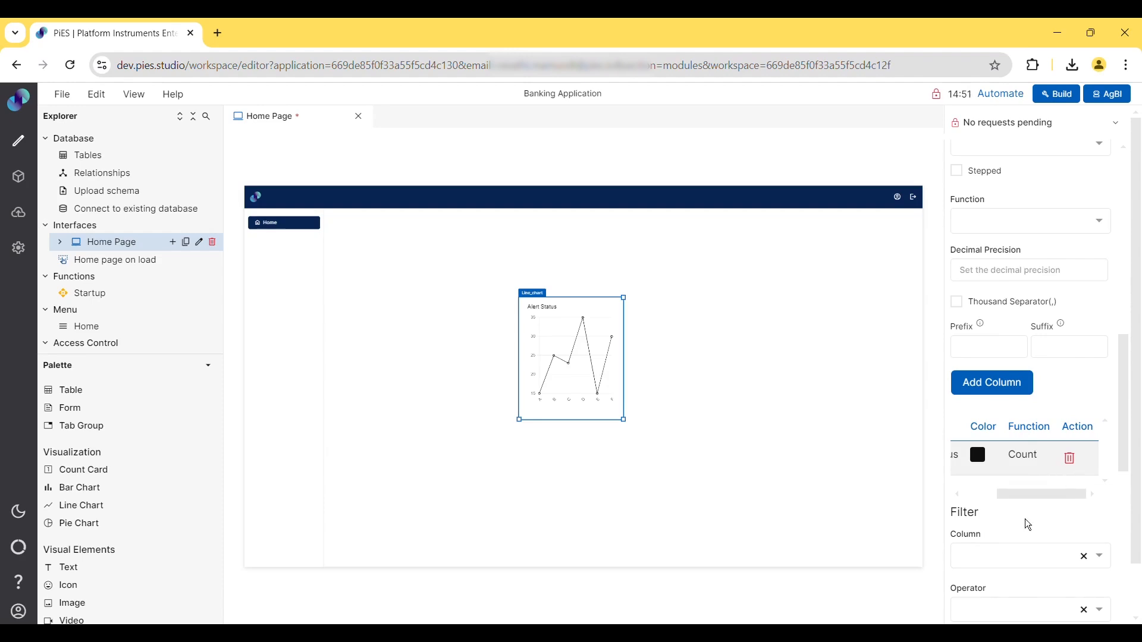
scroll(1025, 518, "down", 6)
scroll(1020, 271, "up", 1)
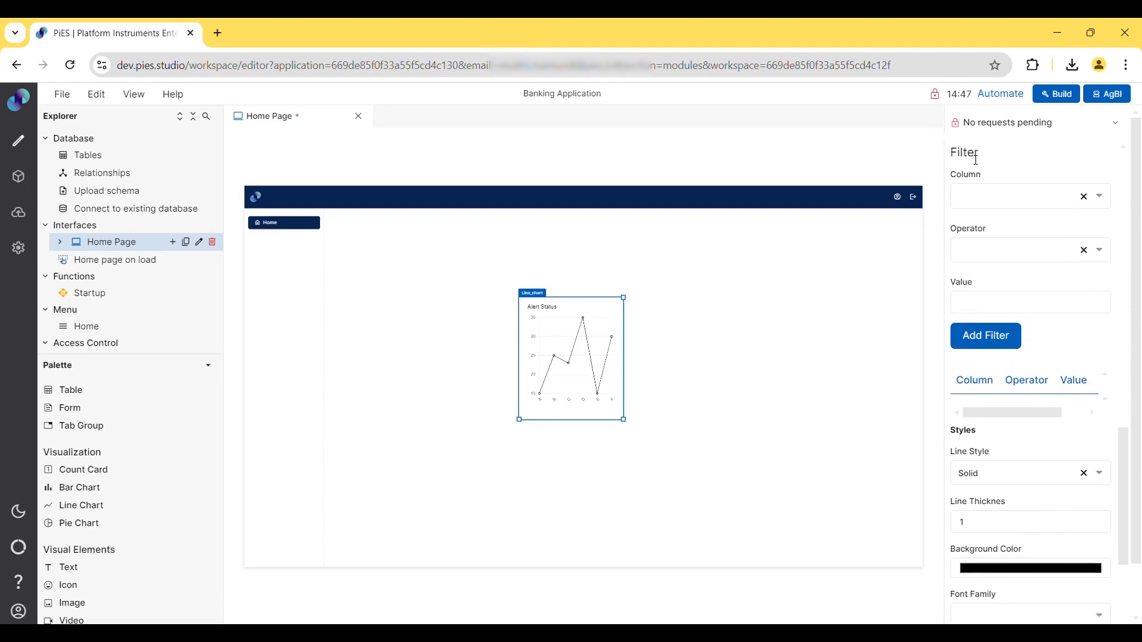
left_click(999, 211)
scroll(1002, 271, "down", 1)
left_click(1002, 295)
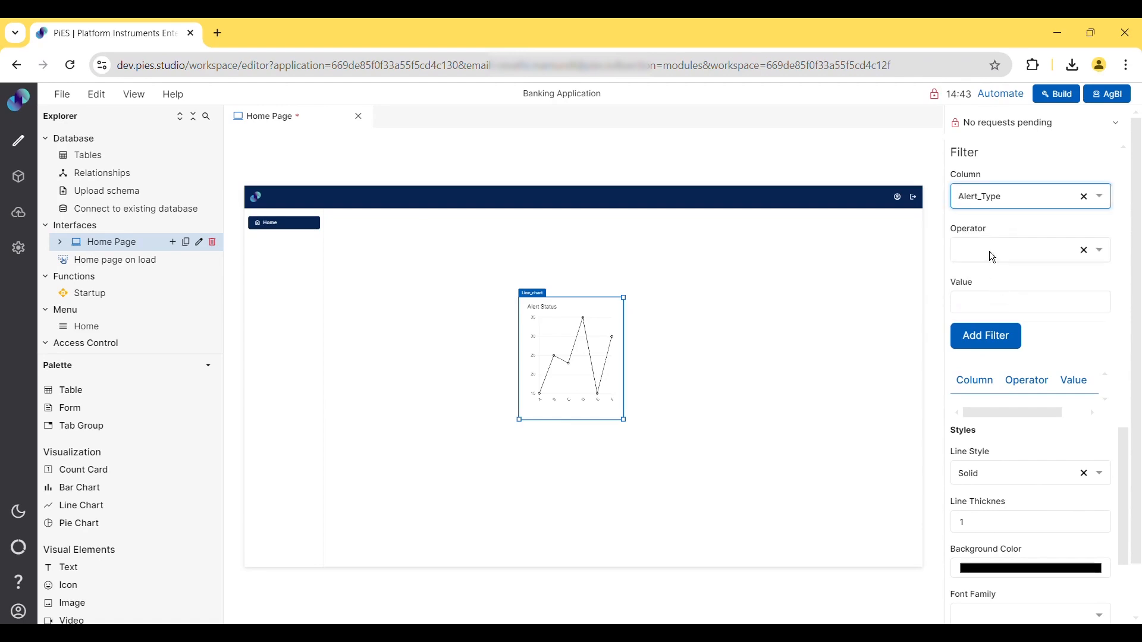
left_click(990, 251)
left_click(991, 284)
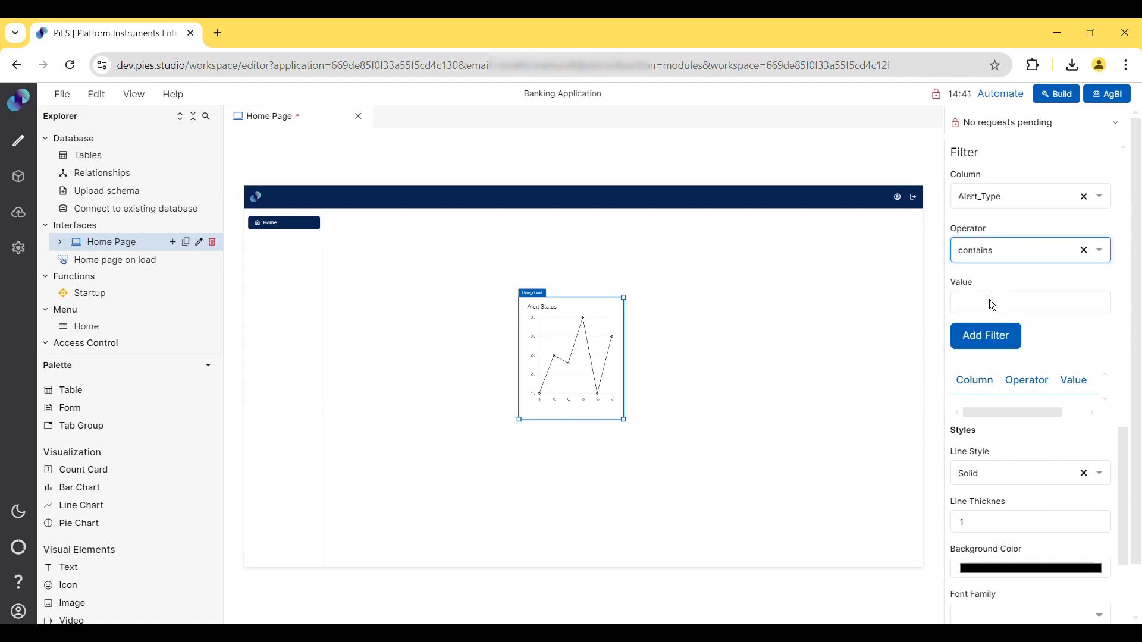
left_click(981, 312)
type("Act")
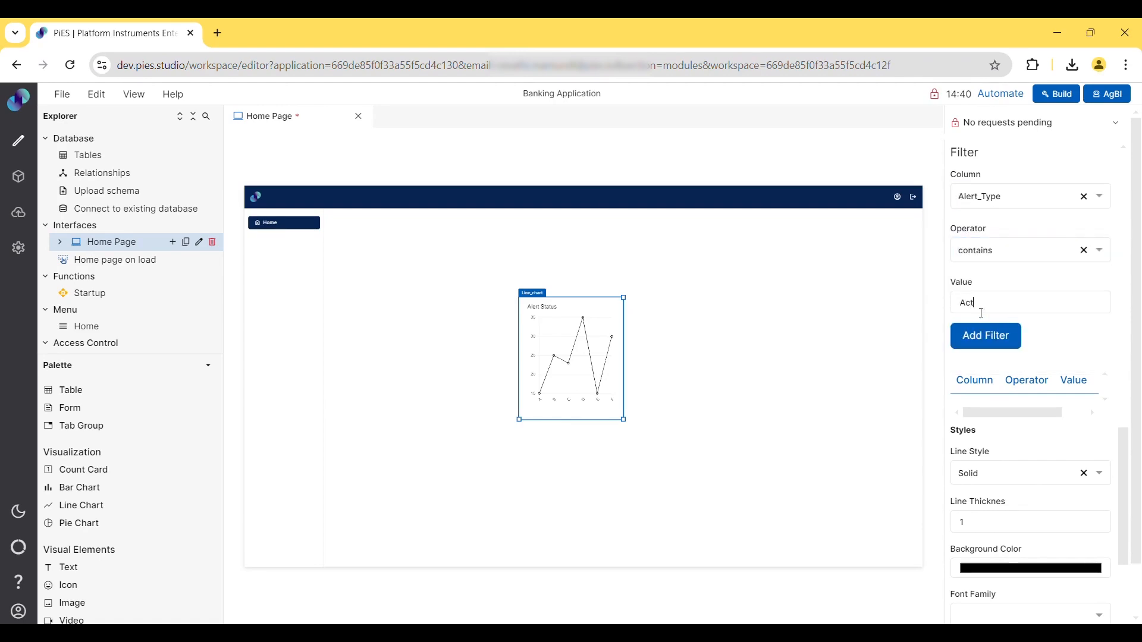
type("ive")
left_click(991, 342)
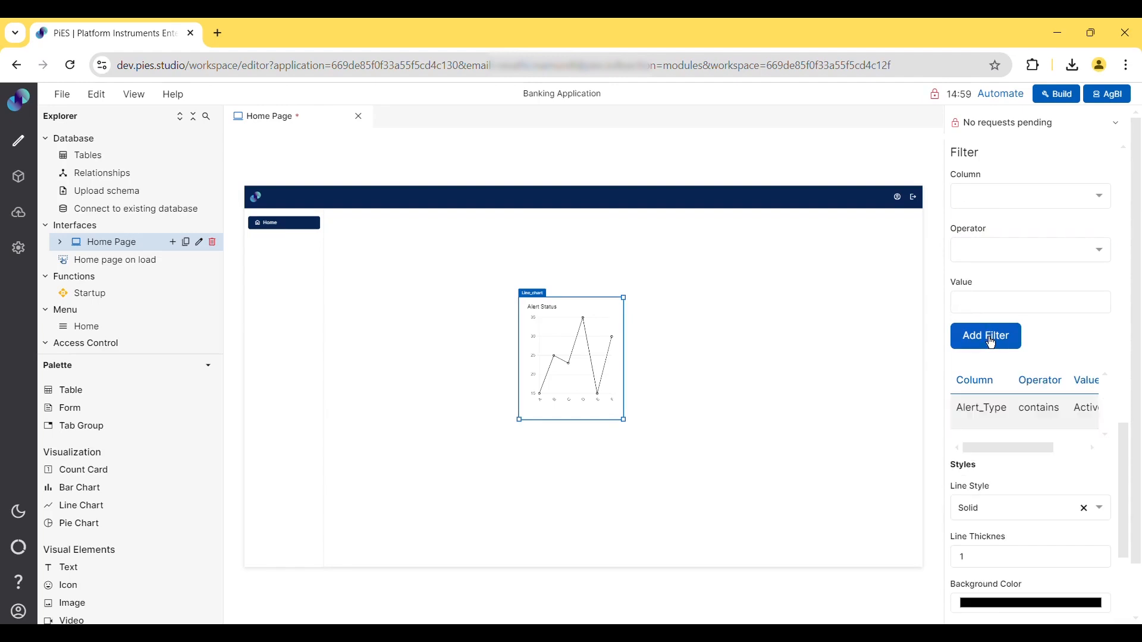
- Change the chart's line style to Dash
scroll(1021, 404, "right", 3)
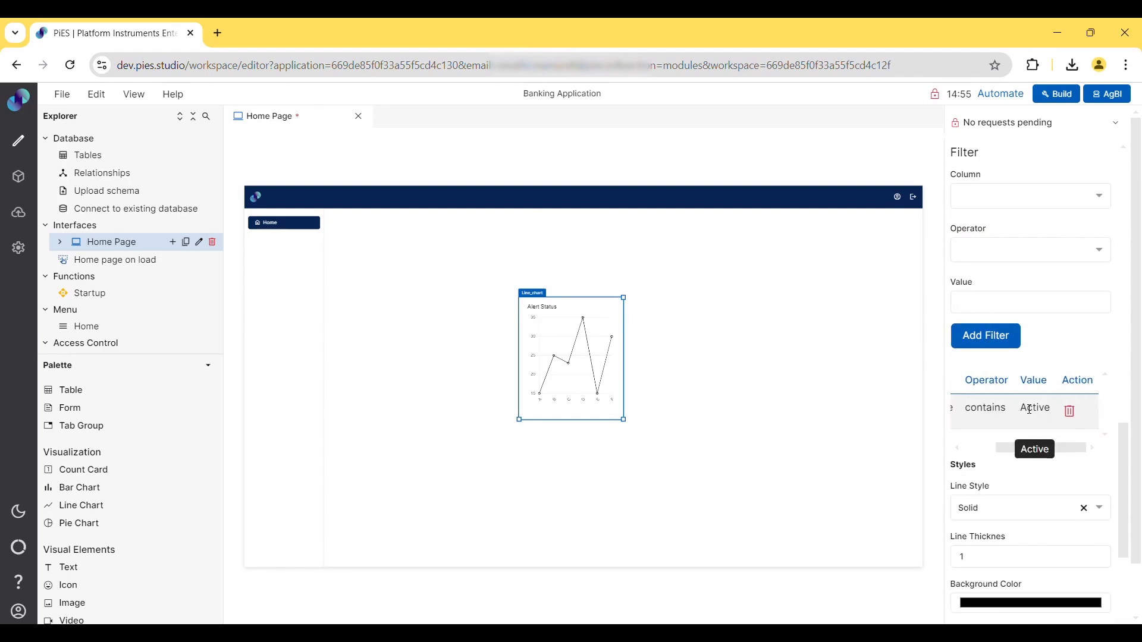
scroll(1028, 409, "down", 5)
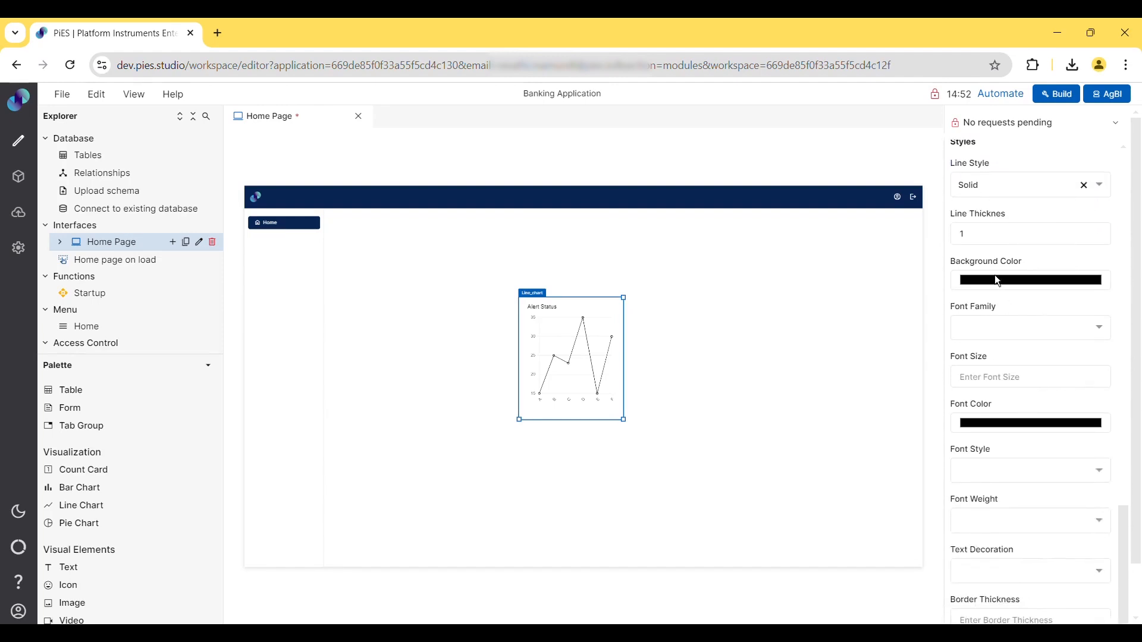
left_click(1025, 181)
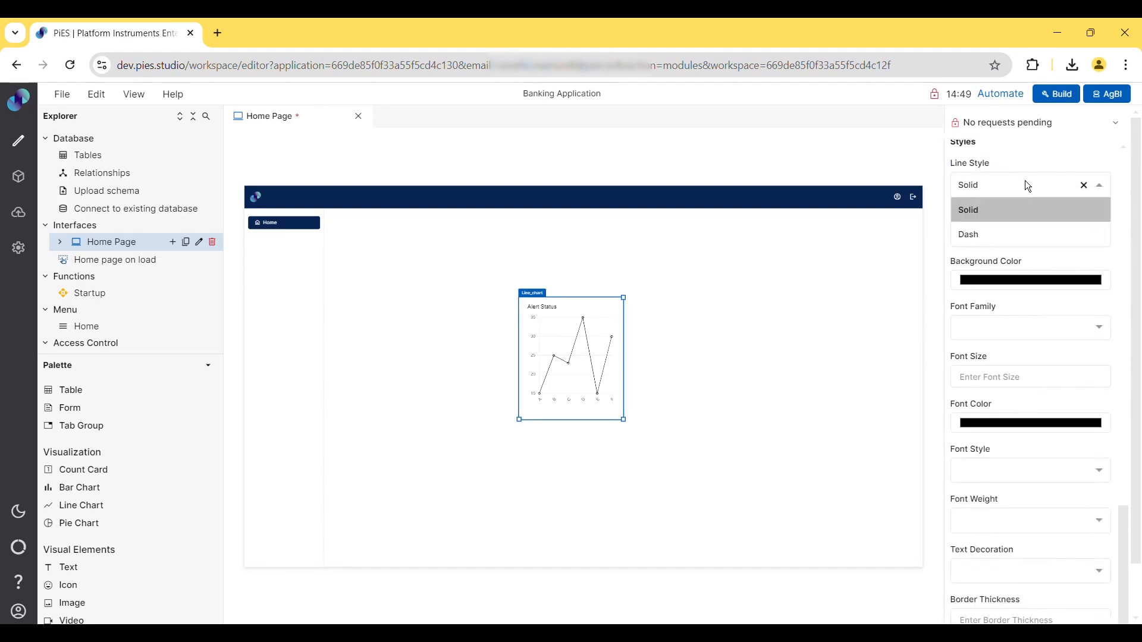
left_click(976, 241)
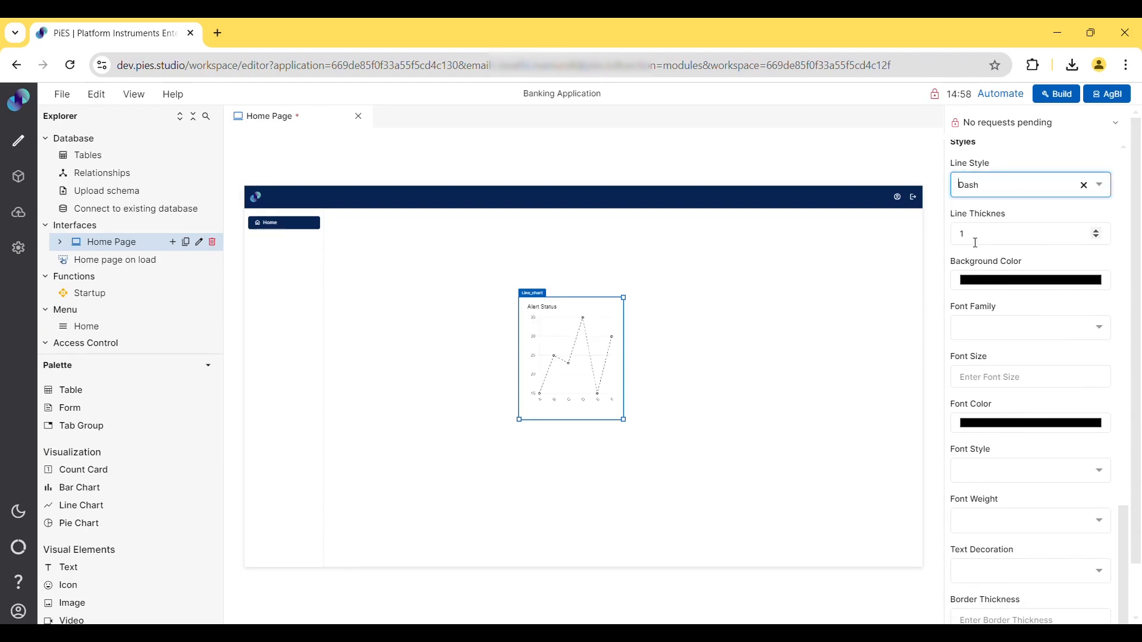
left_click(1009, 239)
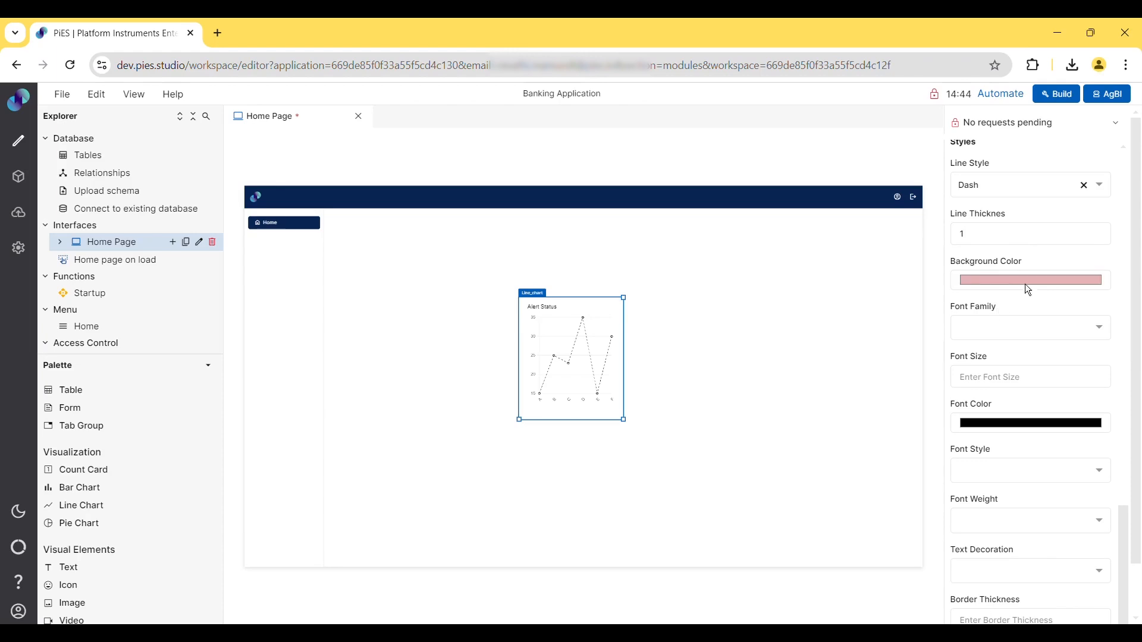
- Set the chart's font family to AR One Sans and its font size to 15
left_click(1011, 336)
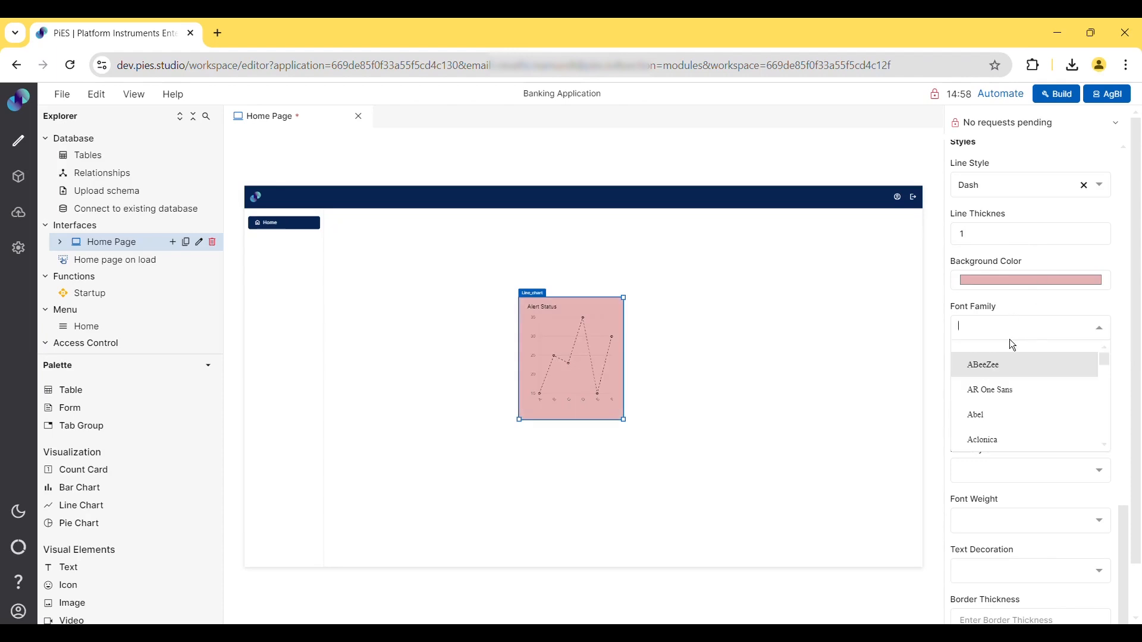
left_click(1005, 390)
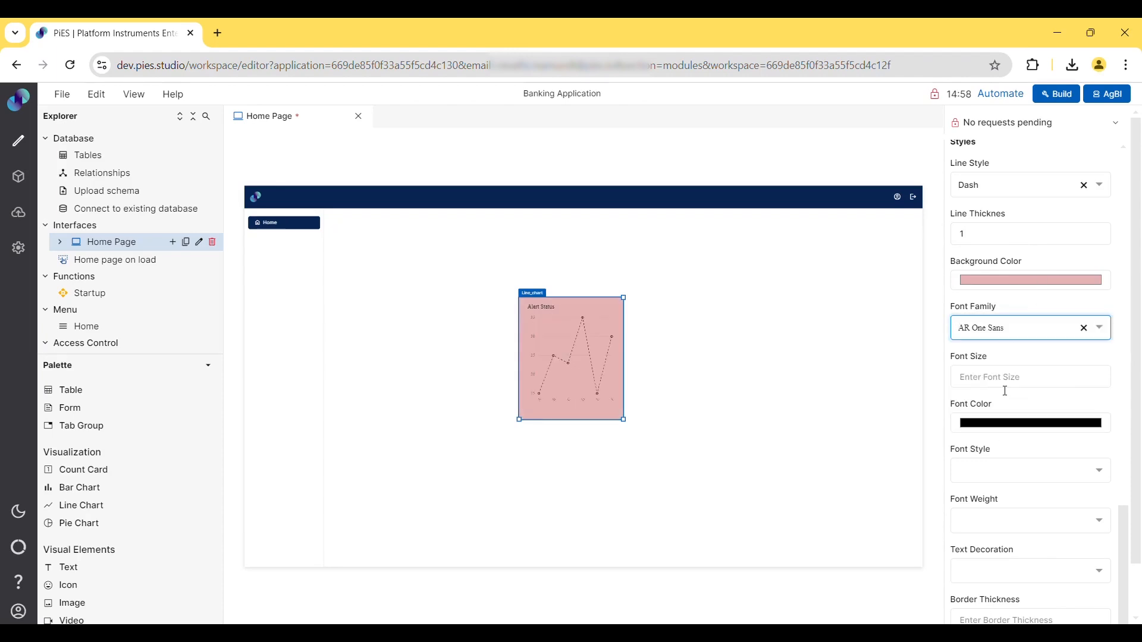
left_click(1005, 391)
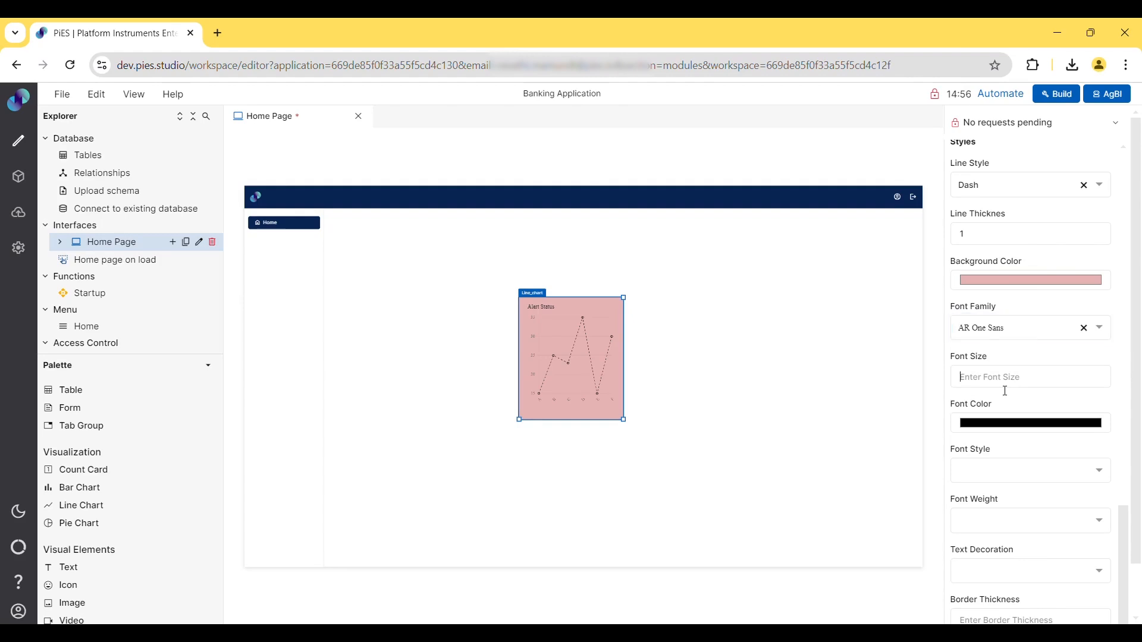
type("15")
- Set the chart's font style to Italic and its font weight to Bold
left_click(999, 474)
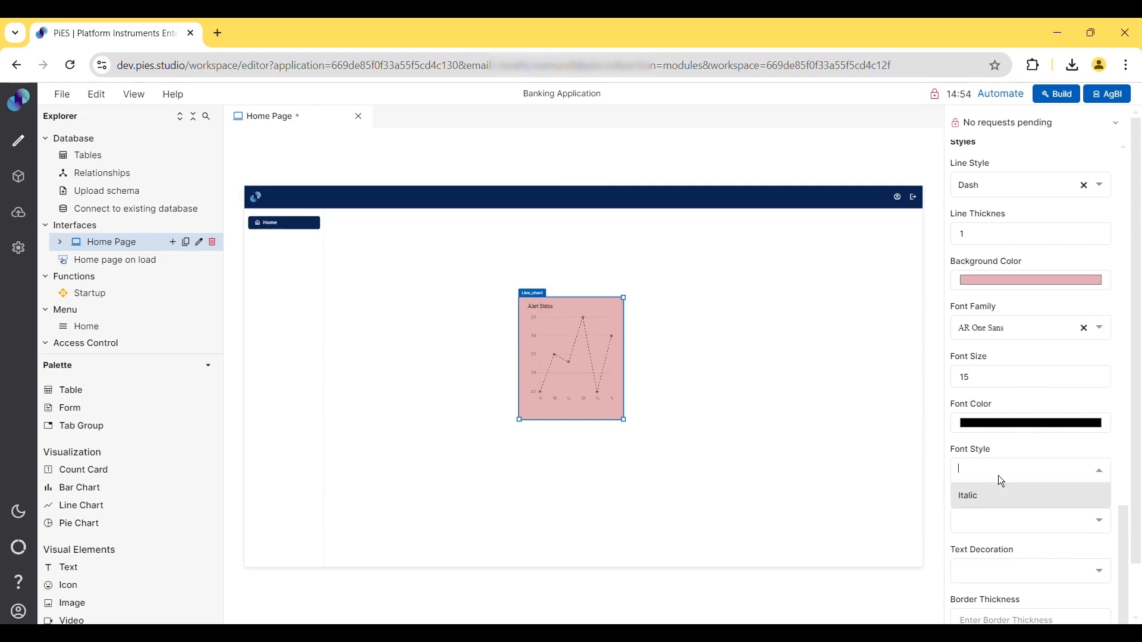
left_click(986, 504)
left_click(985, 532)
left_click(983, 552)
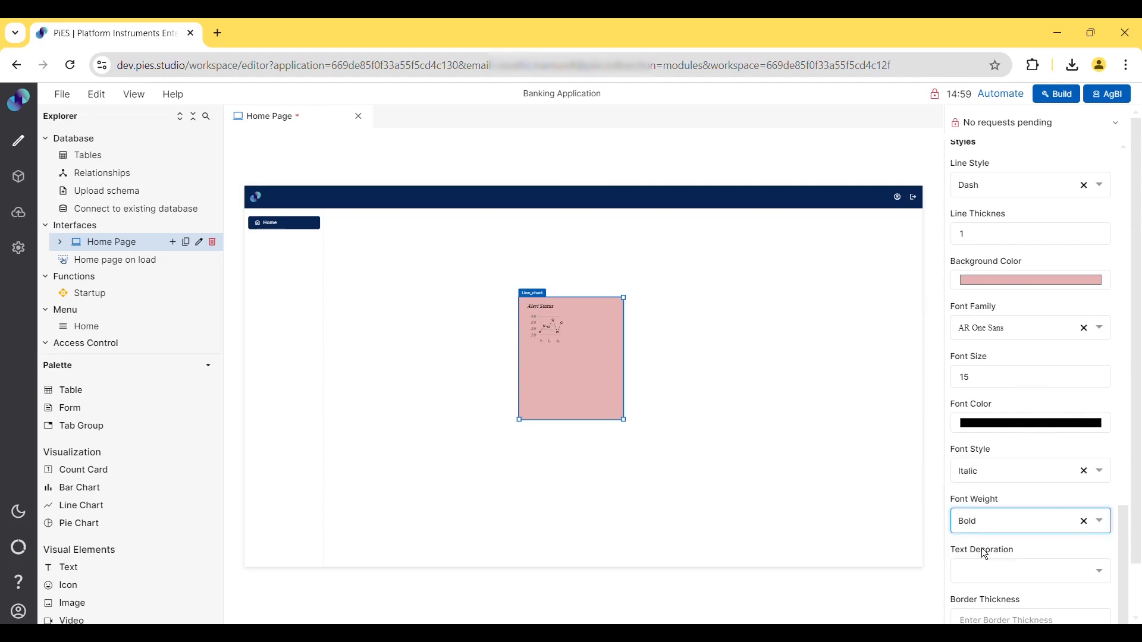
- Set the text decoration to Underline and the border thickness to 10
left_click(990, 571)
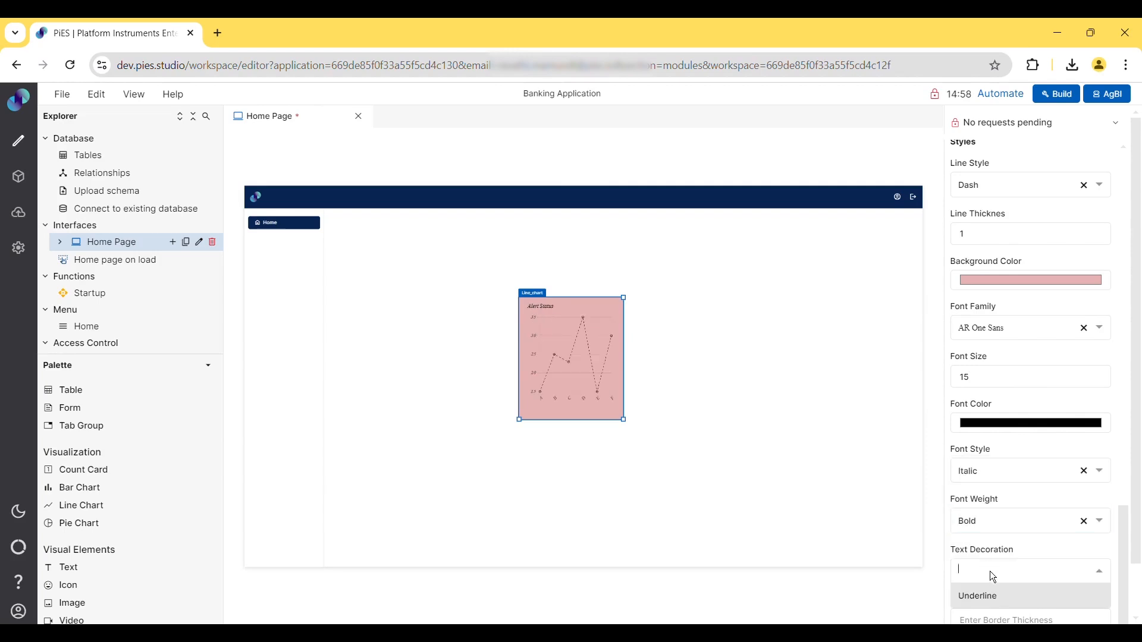
left_click(989, 605)
scroll(999, 598, "down", 1)
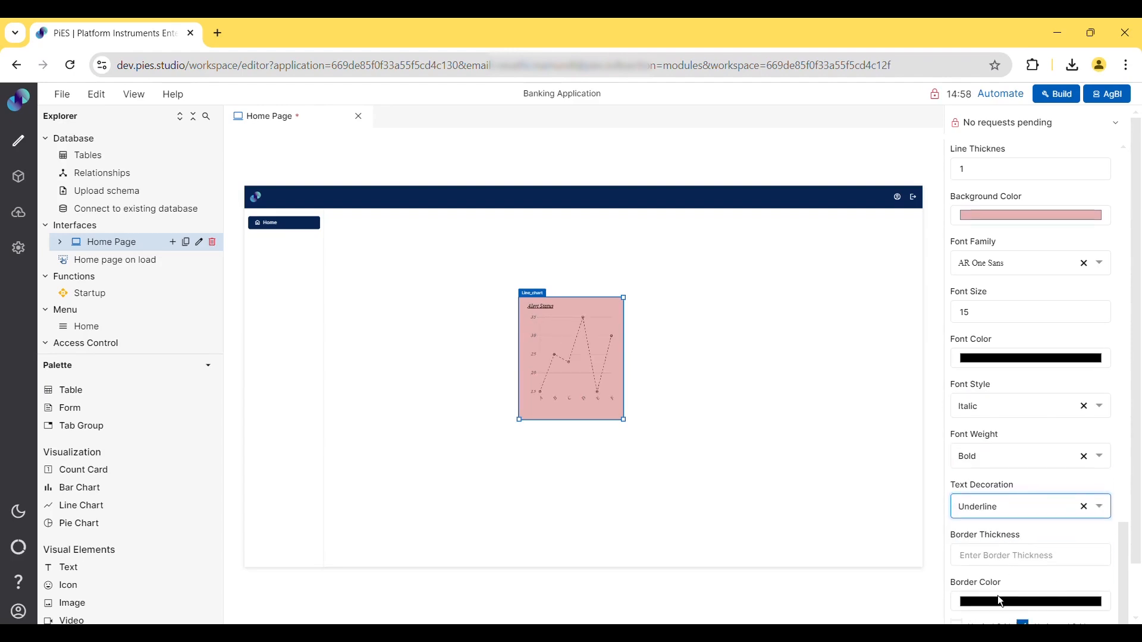
left_click(1030, 556)
type("10")
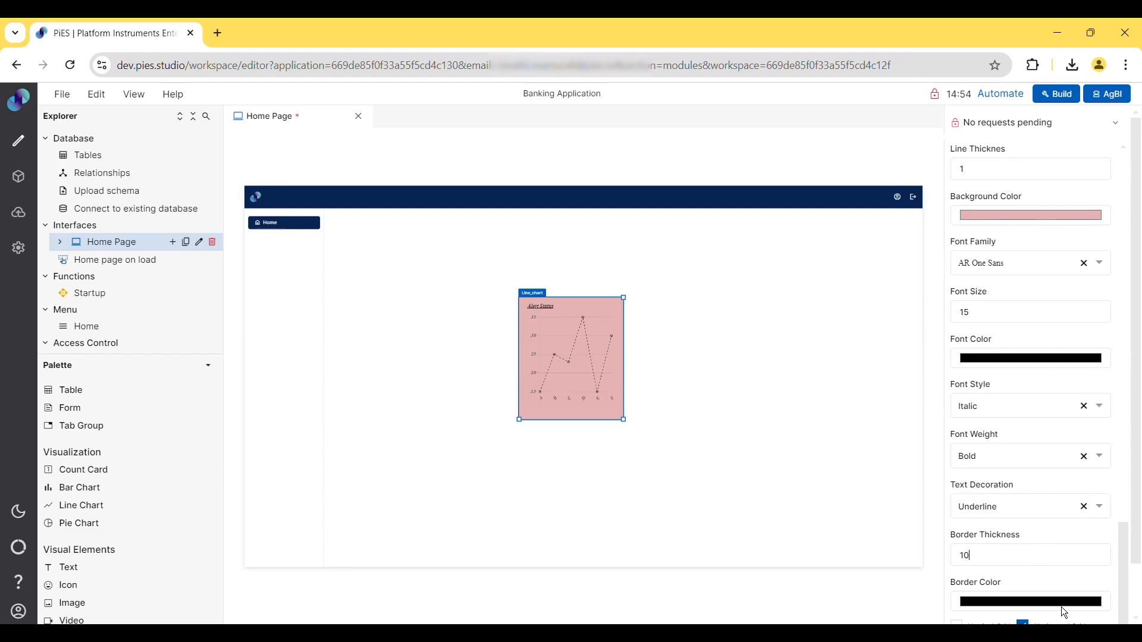
- Toggle the chart's vertical grid option on and back off
scroll(1060, 606, "down", 2)
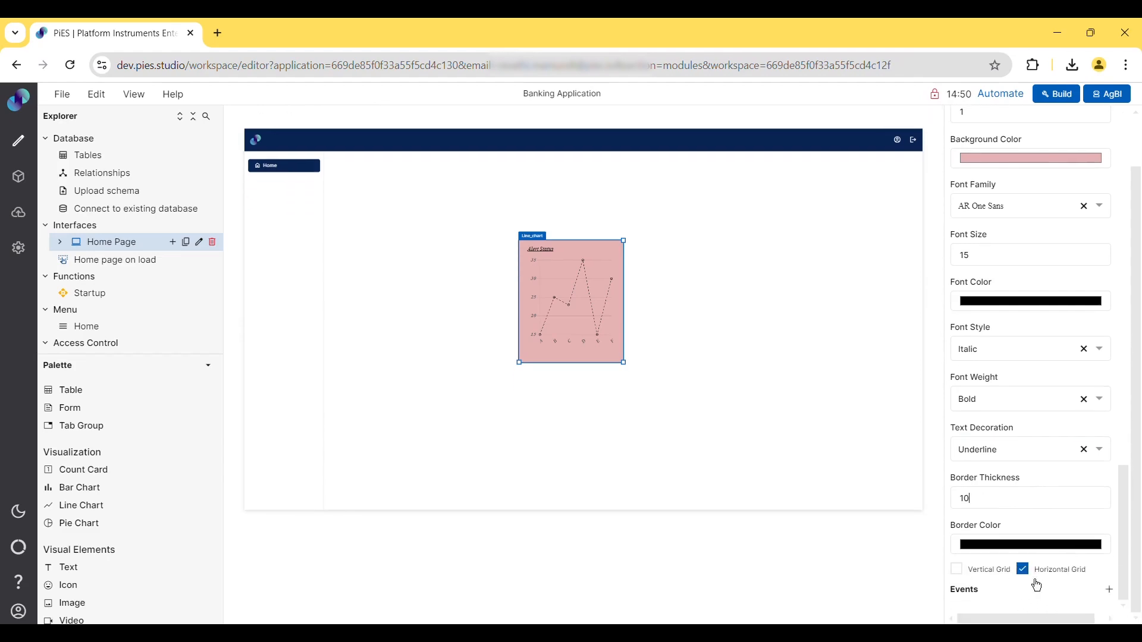
left_click(967, 577)
left_click(967, 577)
- Add an On Click event to the chart that runs the Home page on load event, with no parameters
left_click(1112, 598)
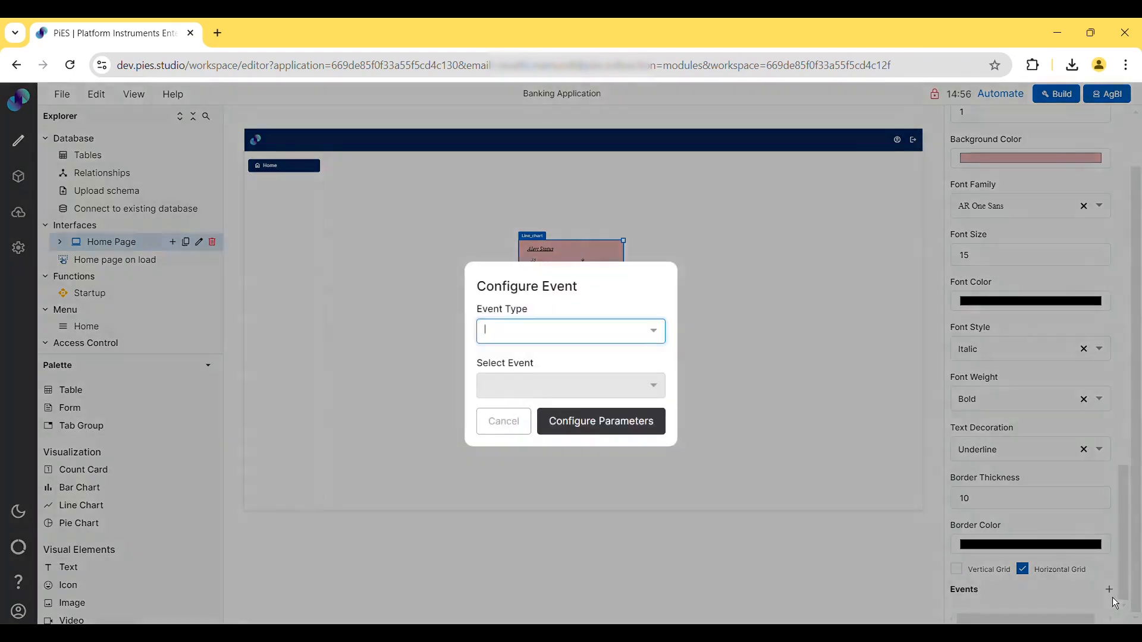
left_click(625, 332)
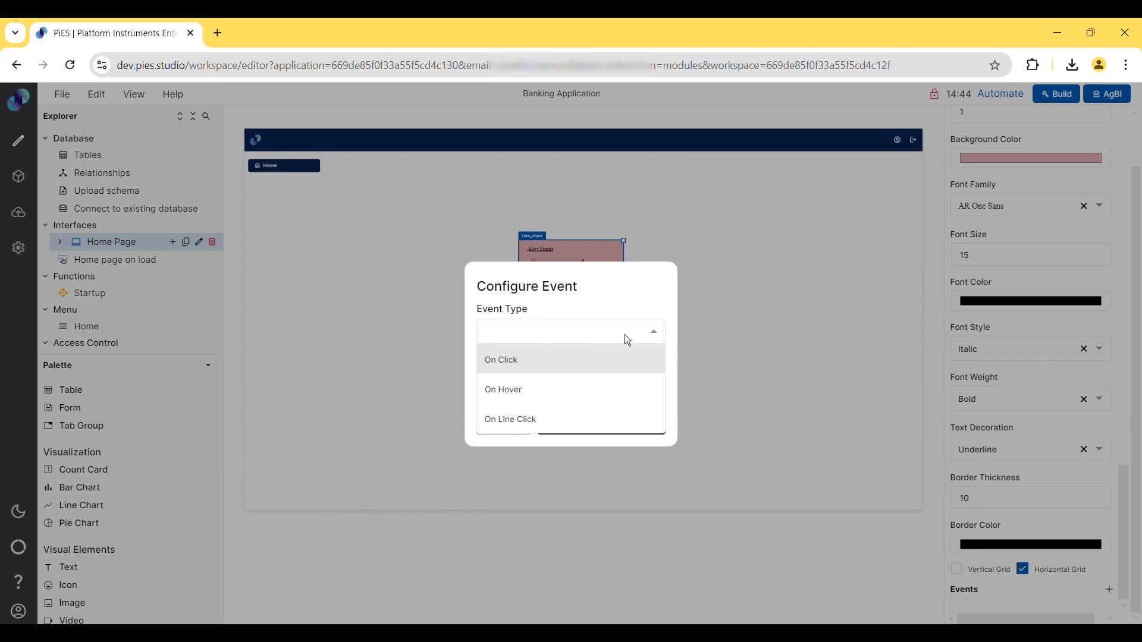
left_click(576, 369)
left_click(579, 393)
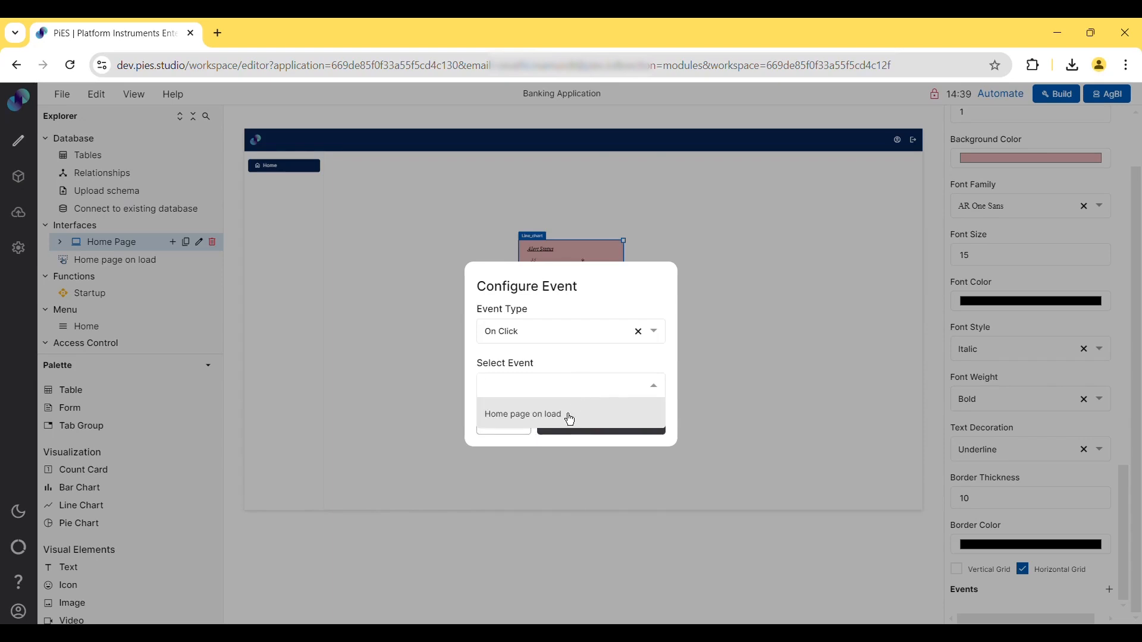
left_click(567, 419)
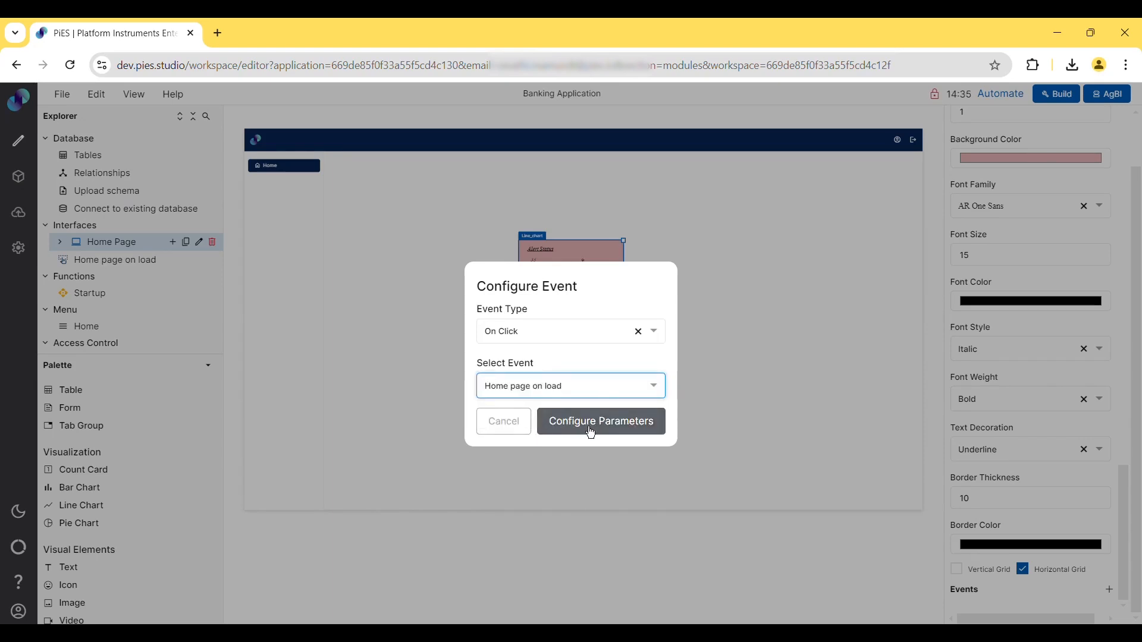
left_click(590, 430)
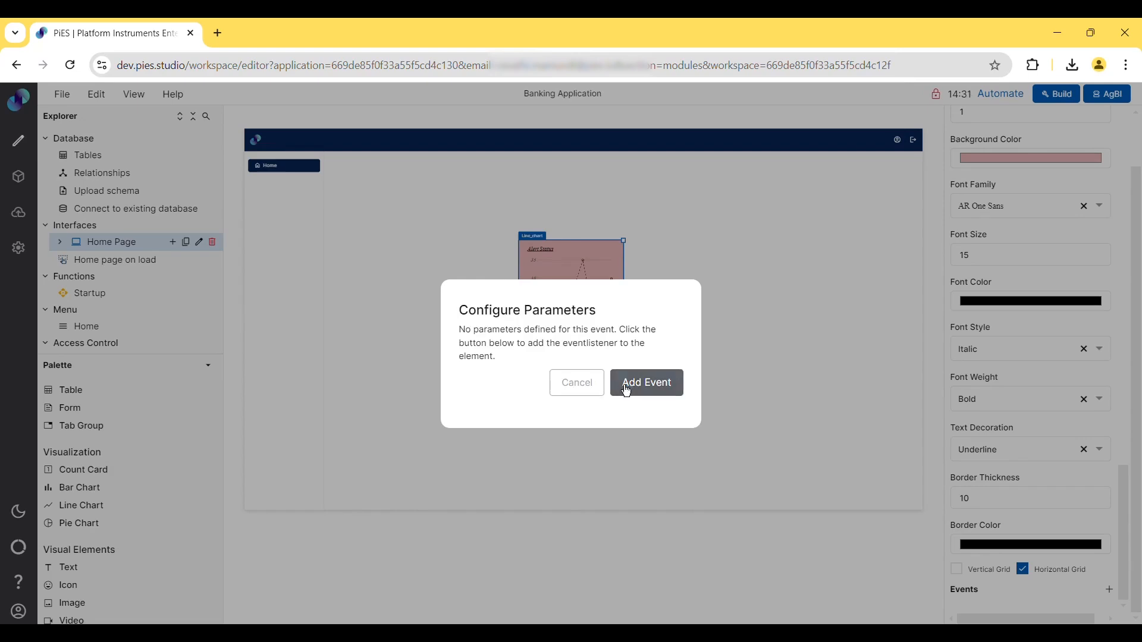
left_click(626, 390)
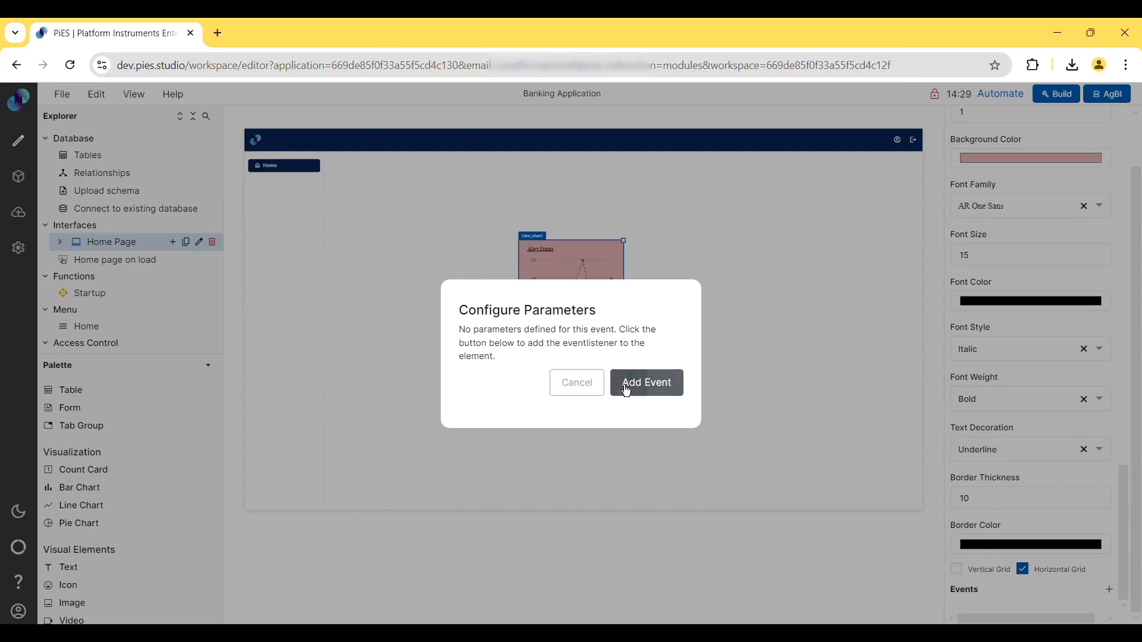